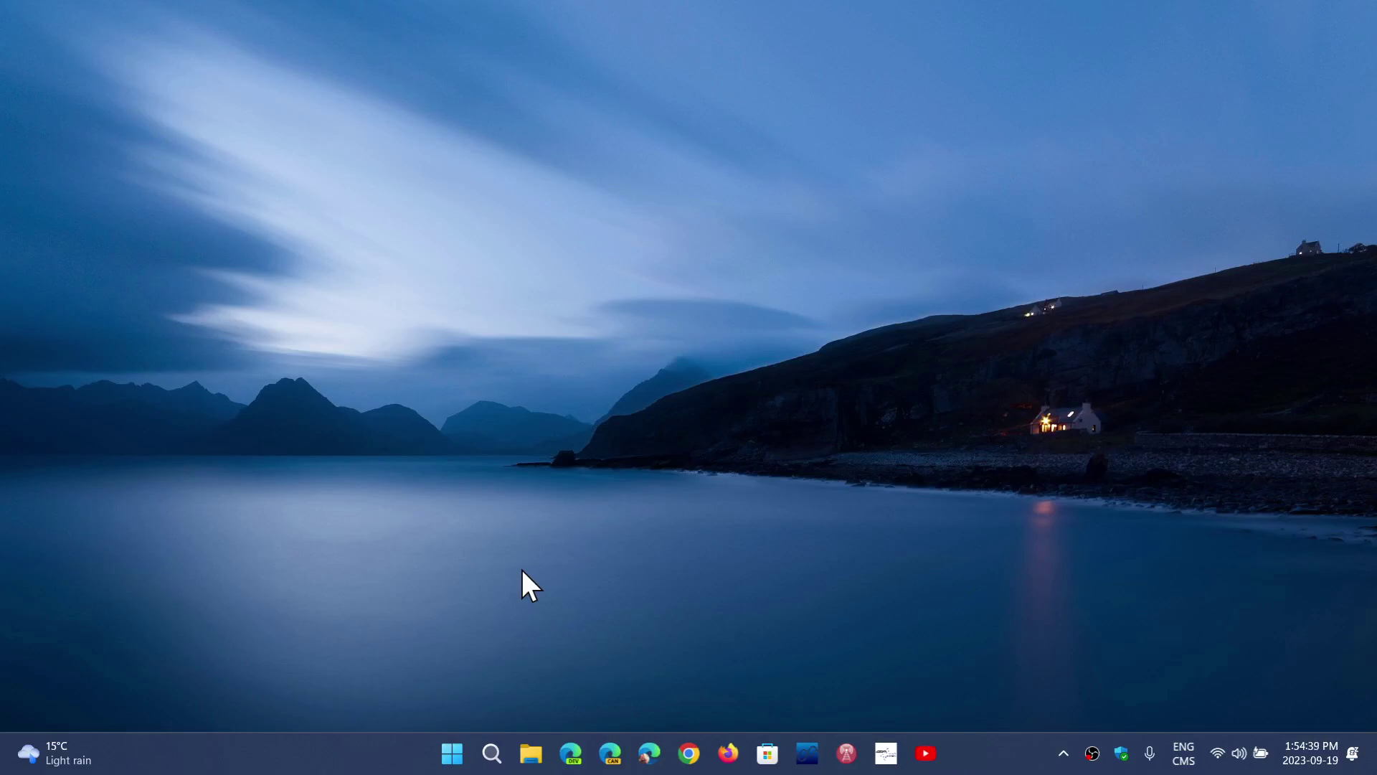
Step: Open the Display page of the Windows system settings
left_click(456, 751)
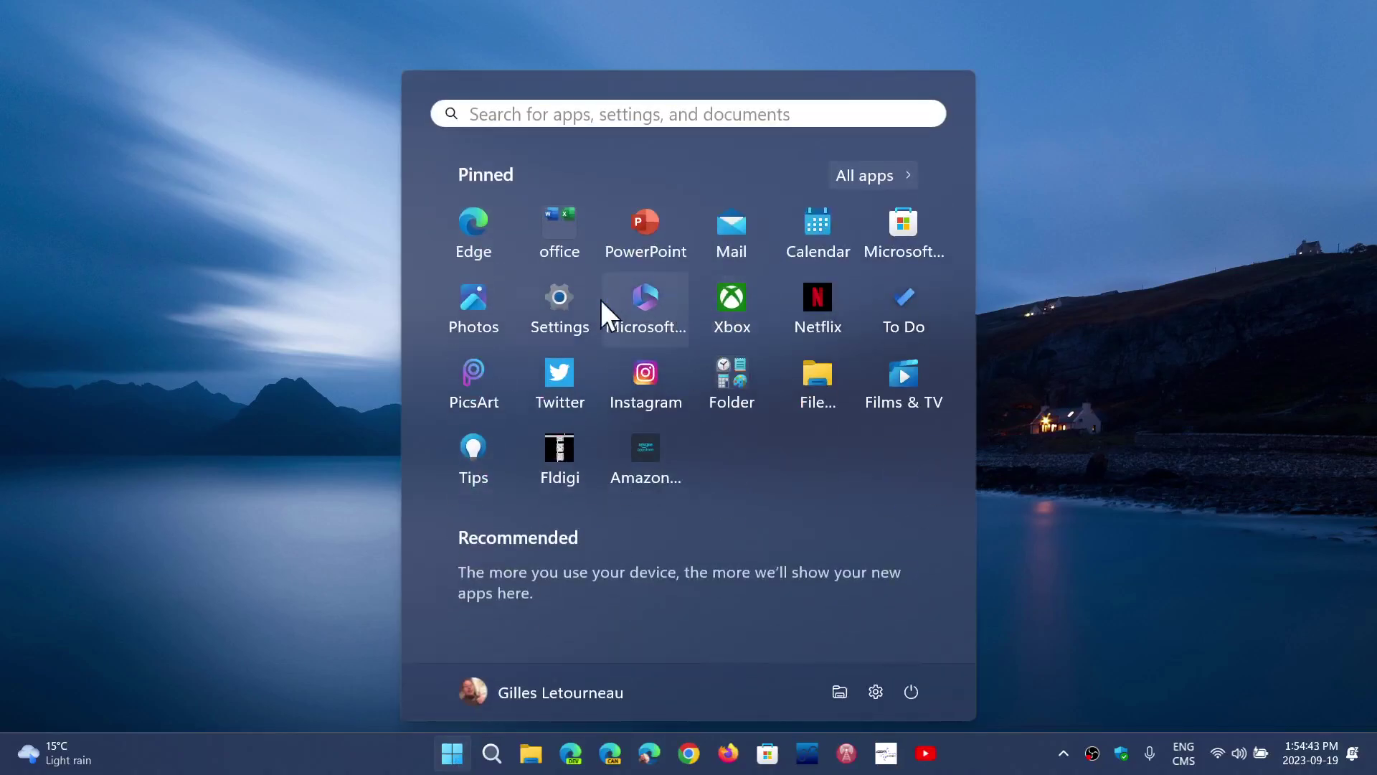
left_click(556, 298)
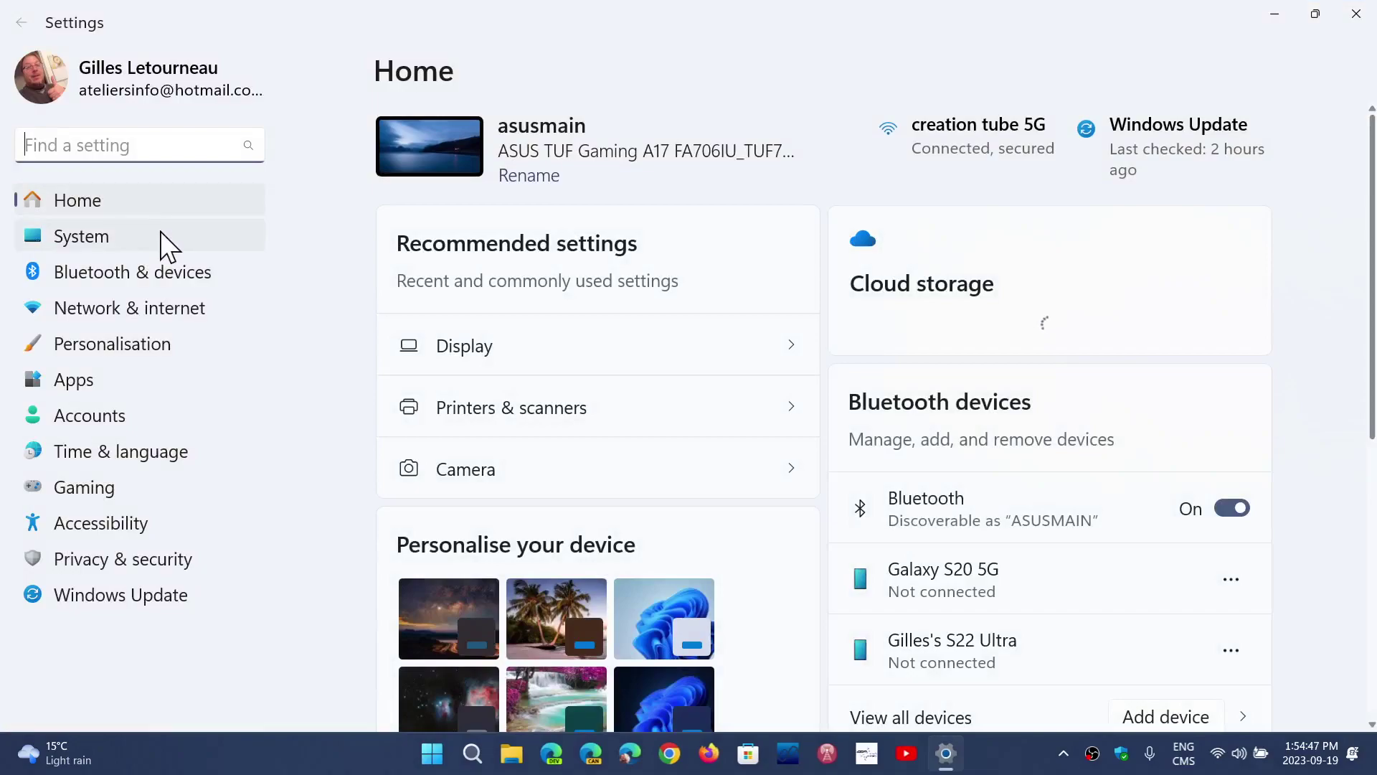
left_click(161, 233)
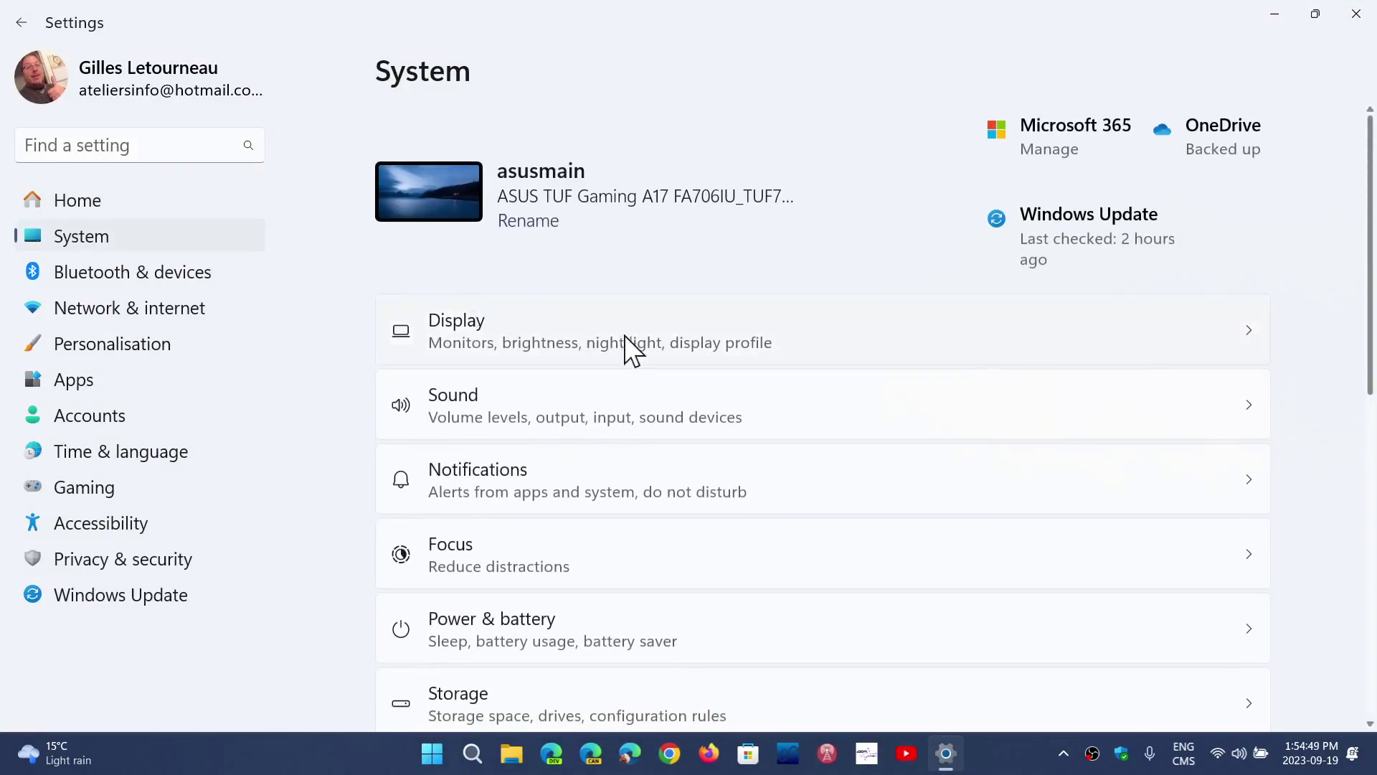
left_click(637, 357)
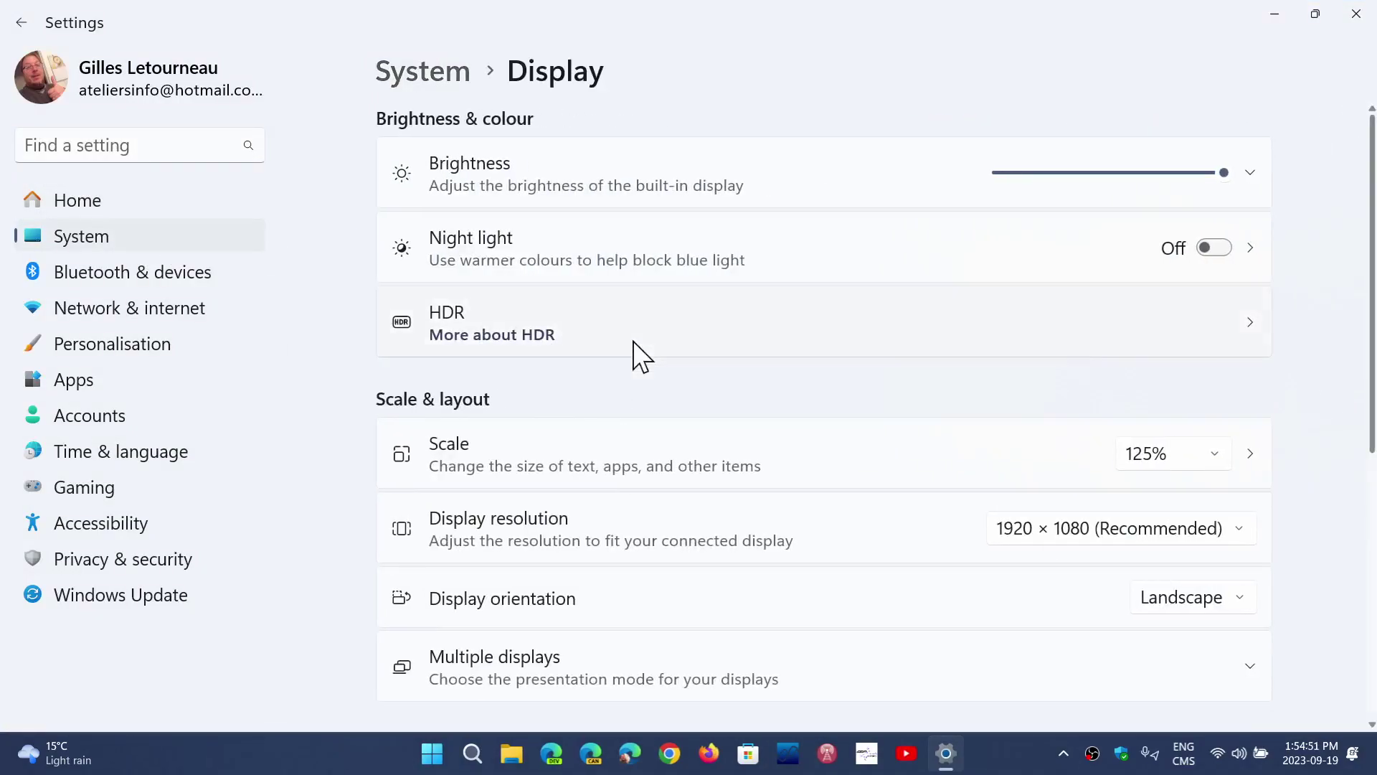
Step: View the customised scaling page for the display and return to the Display settings
scroll(731, 380, "down", 1)
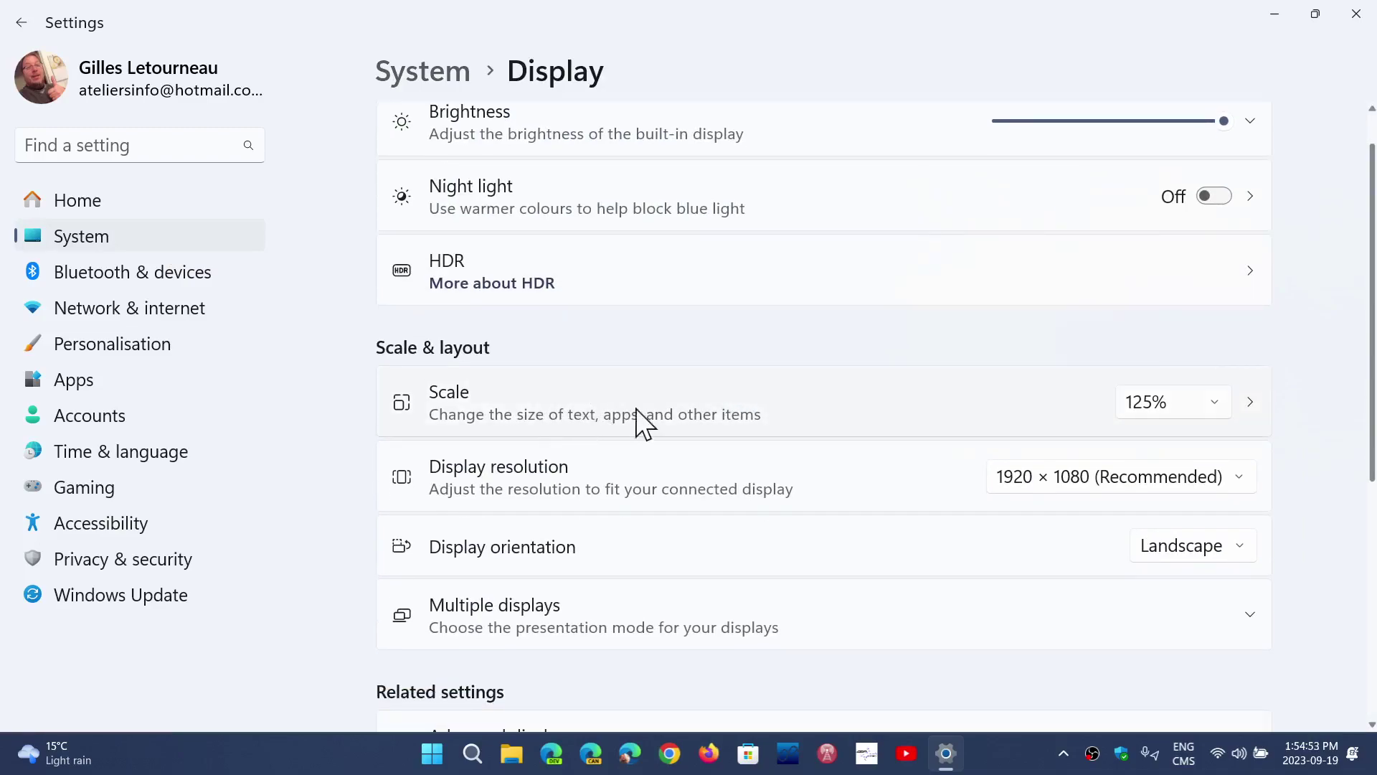
left_click(666, 409)
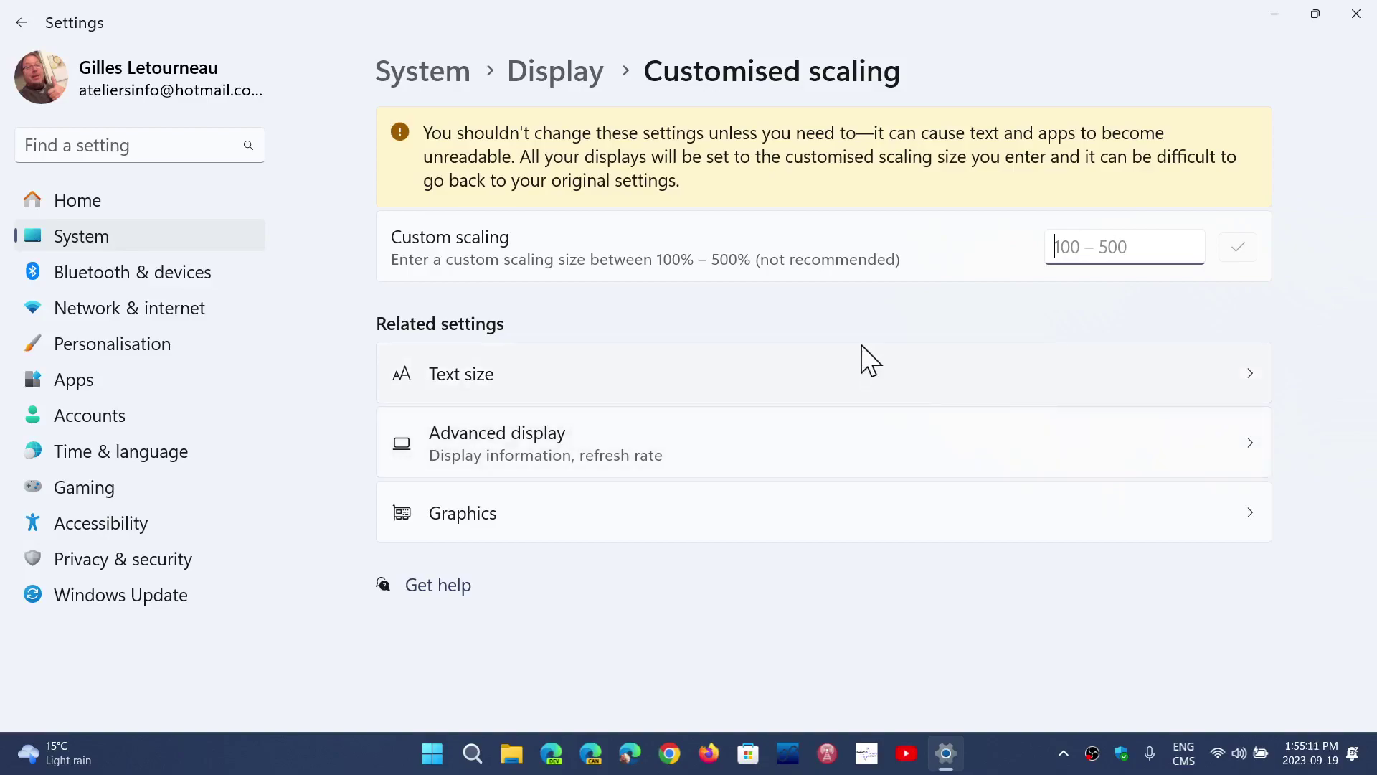
left_click(565, 79)
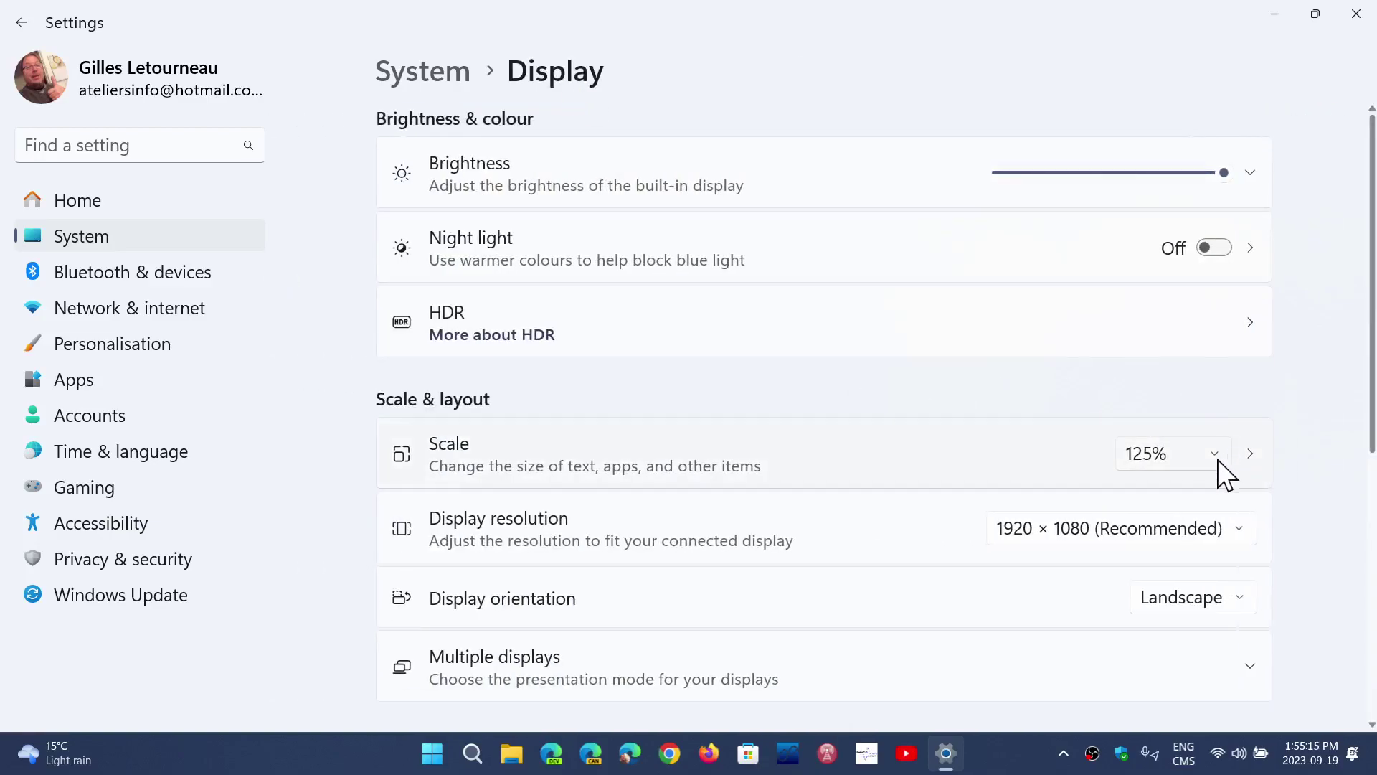
Step: Set the display scale to 150% and look over the enlarged Display page
left_click(1195, 459)
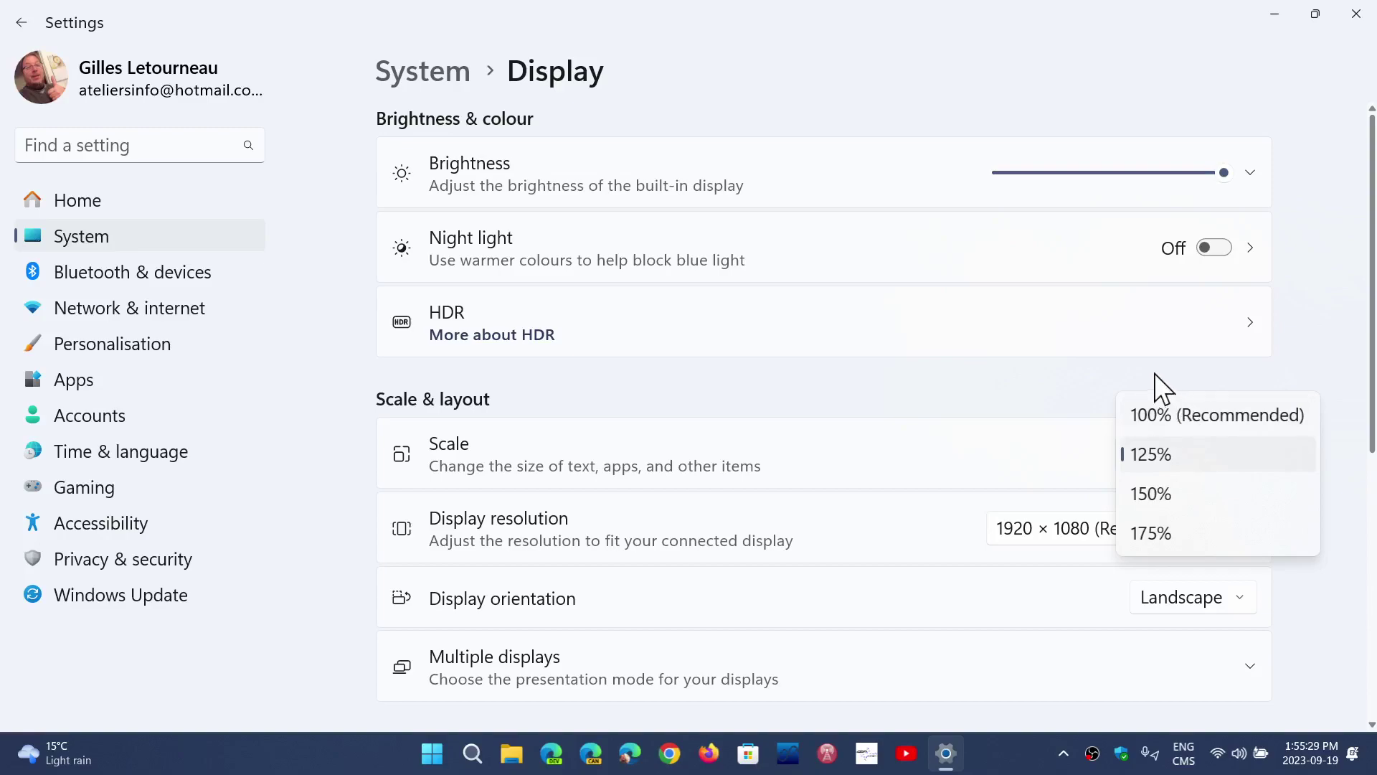
left_click(1171, 496)
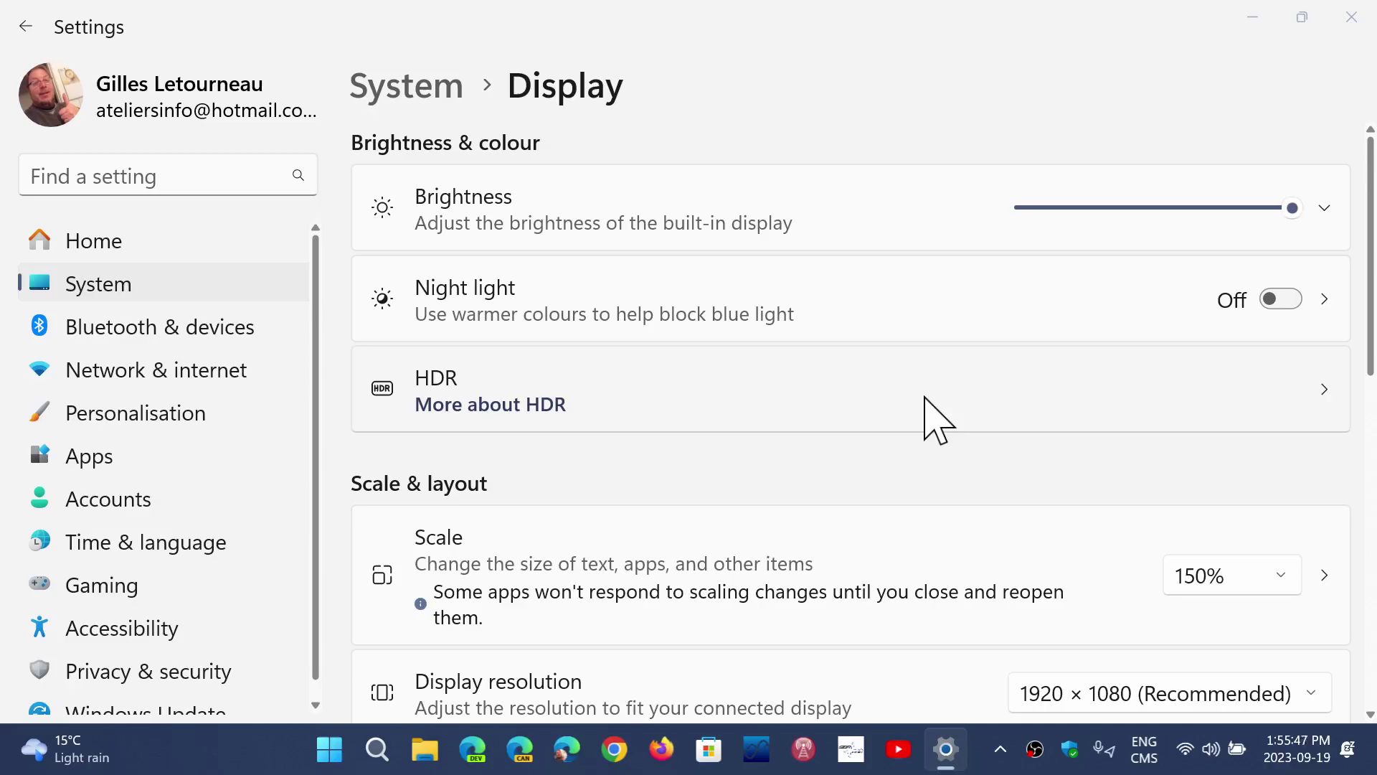
scroll(926, 399, "down", 4)
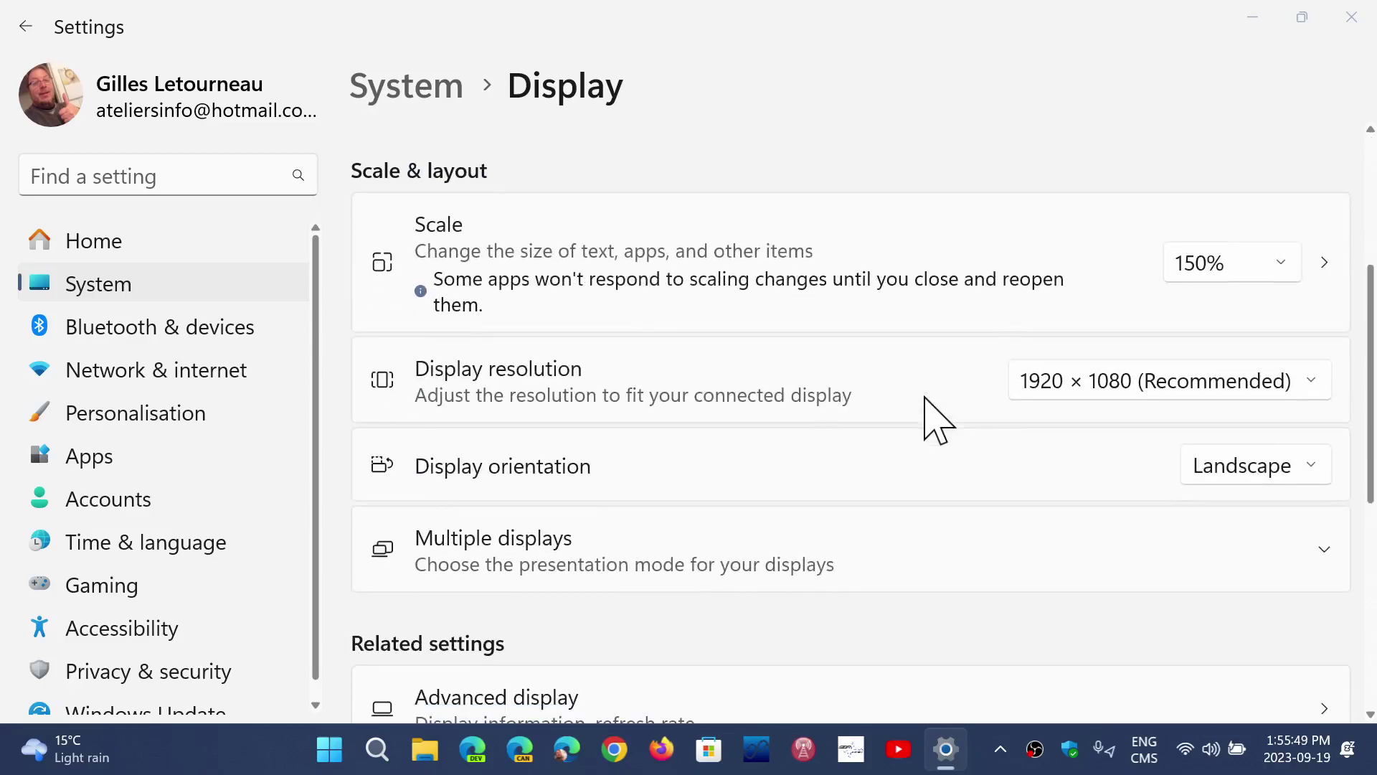
scroll(929, 409, "up", 3)
Step: Open Task Manager, maximise it to inspect the Processes page at the current scaling, and close it
left_click(334, 753)
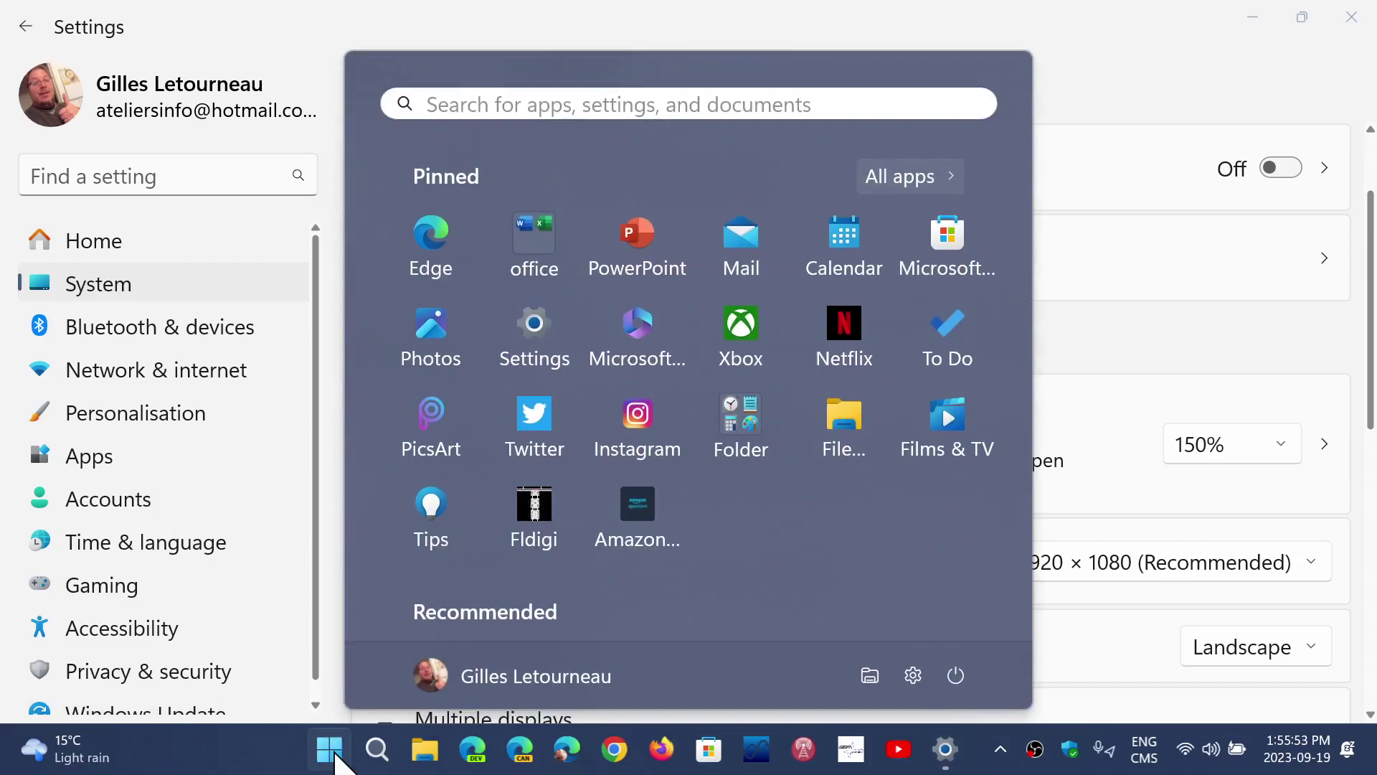
right_click(334, 754)
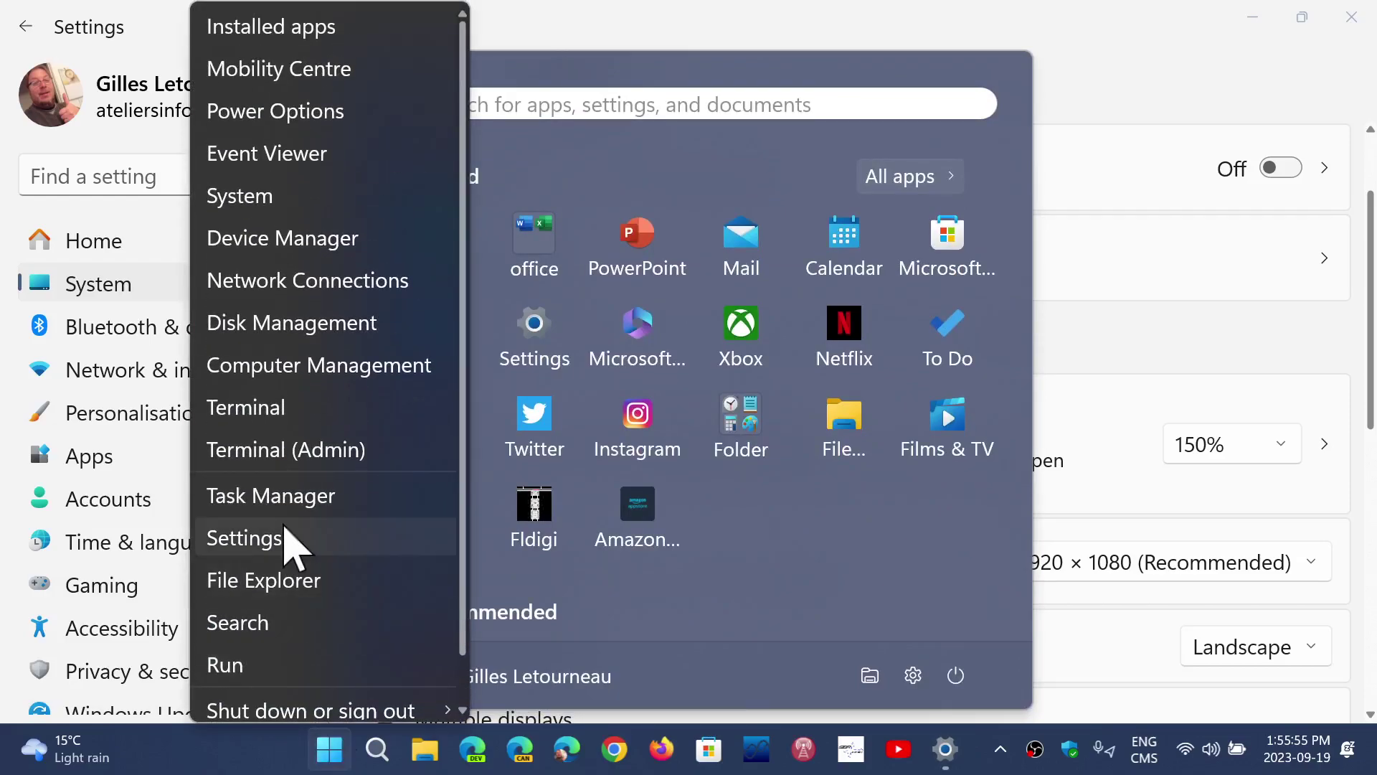
left_click(370, 496)
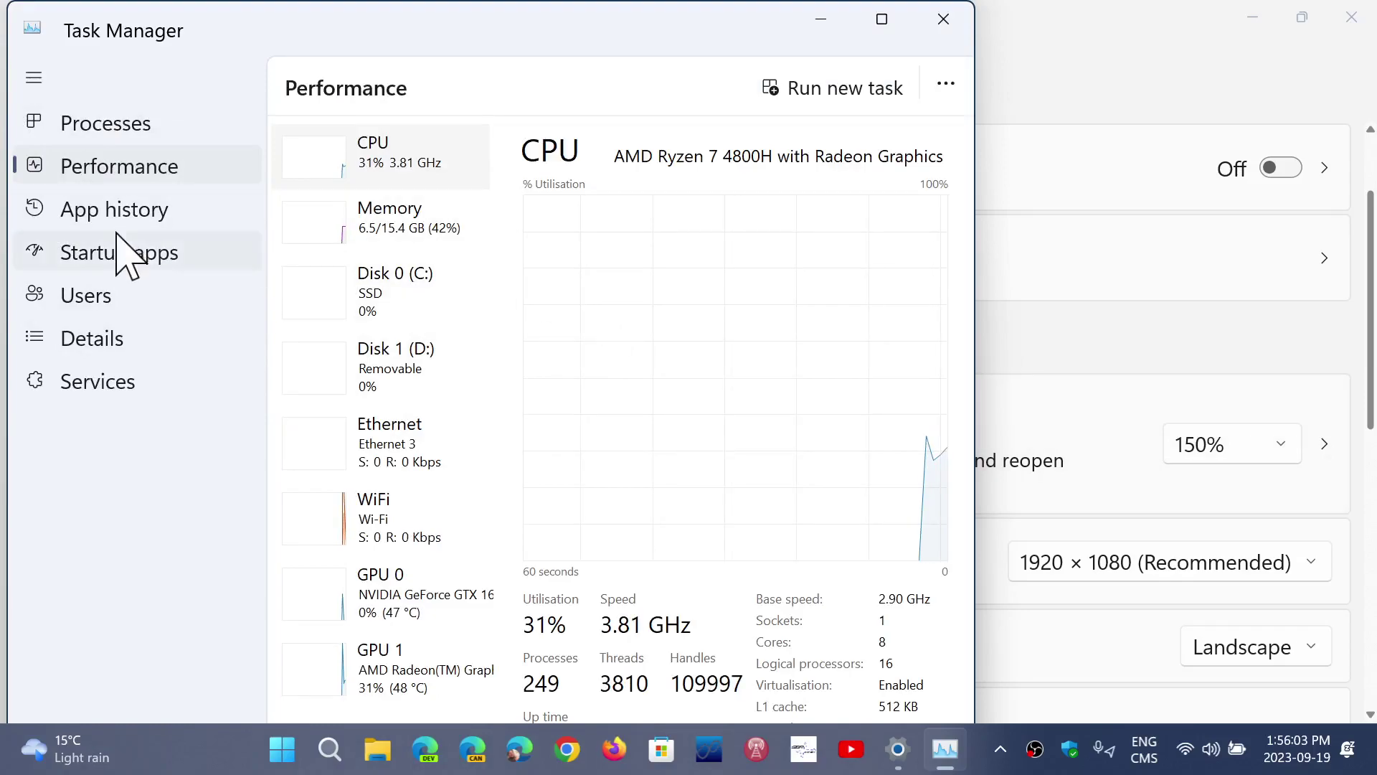
left_click(881, 19)
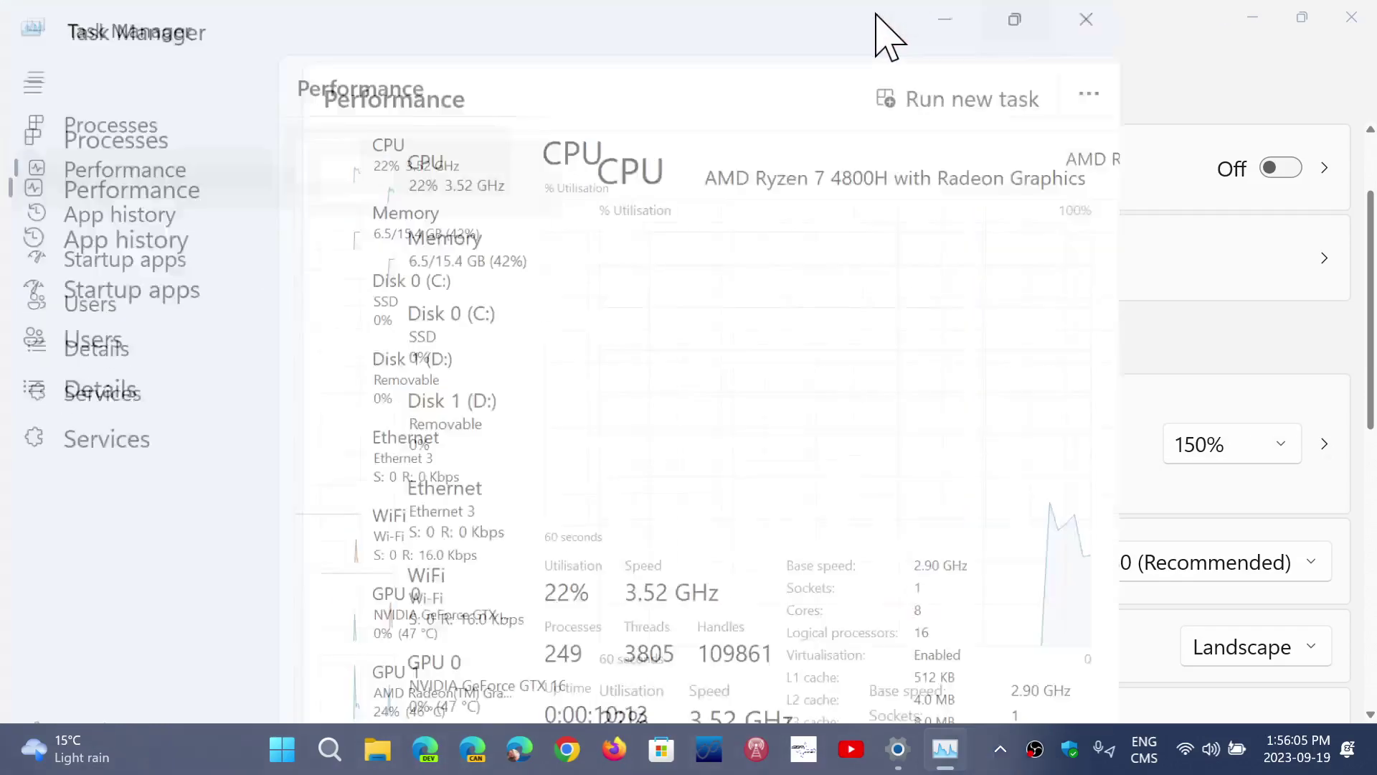
left_click(107, 122)
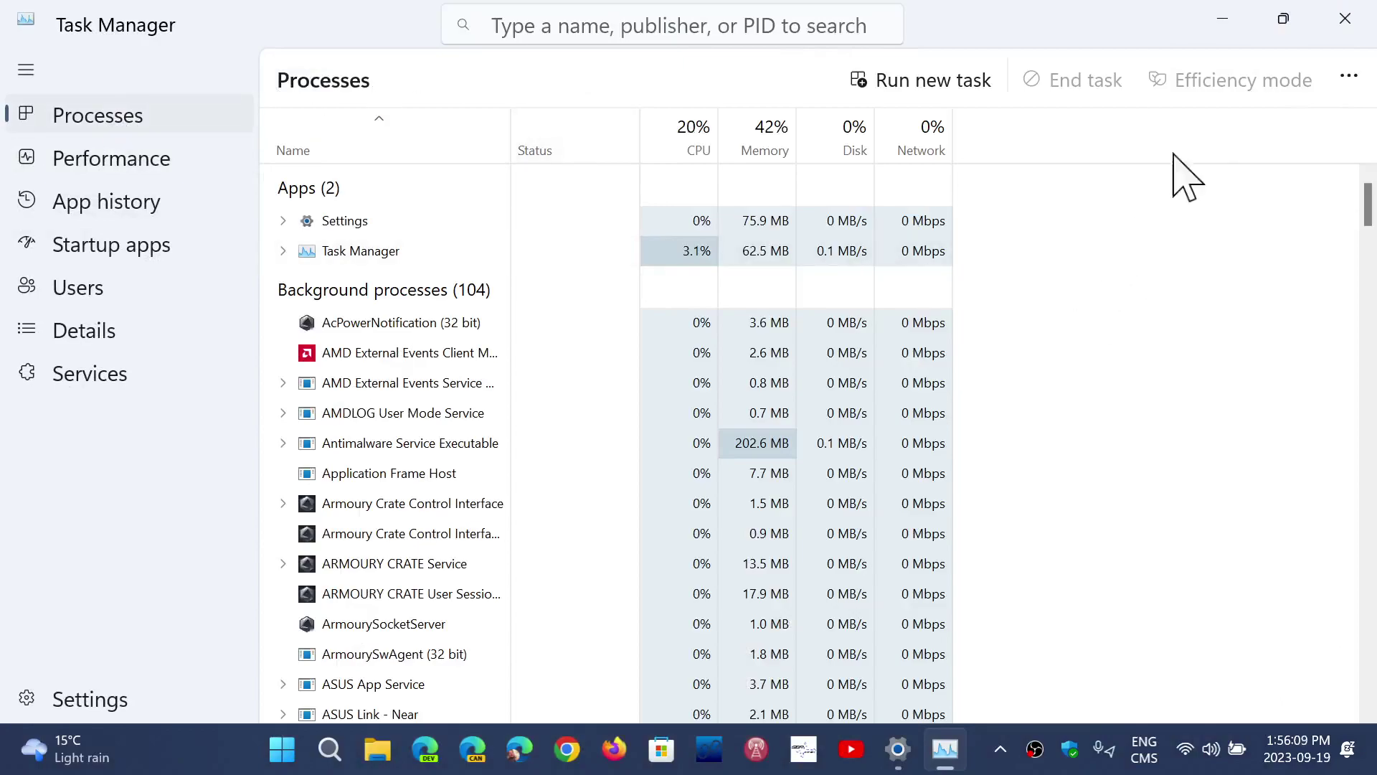
left_click(1345, 18)
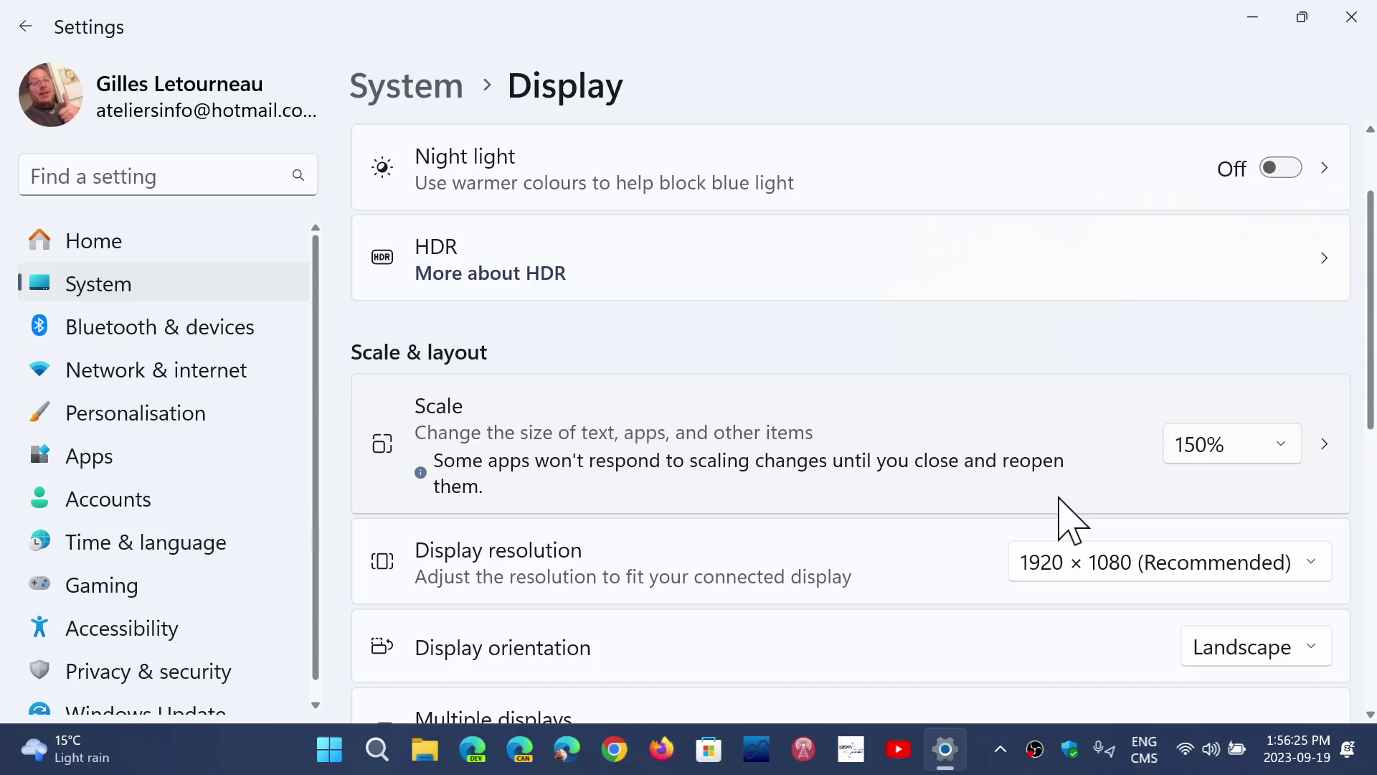
Step: Set the display scale to 125%
left_click(1216, 449)
left_click(1176, 397)
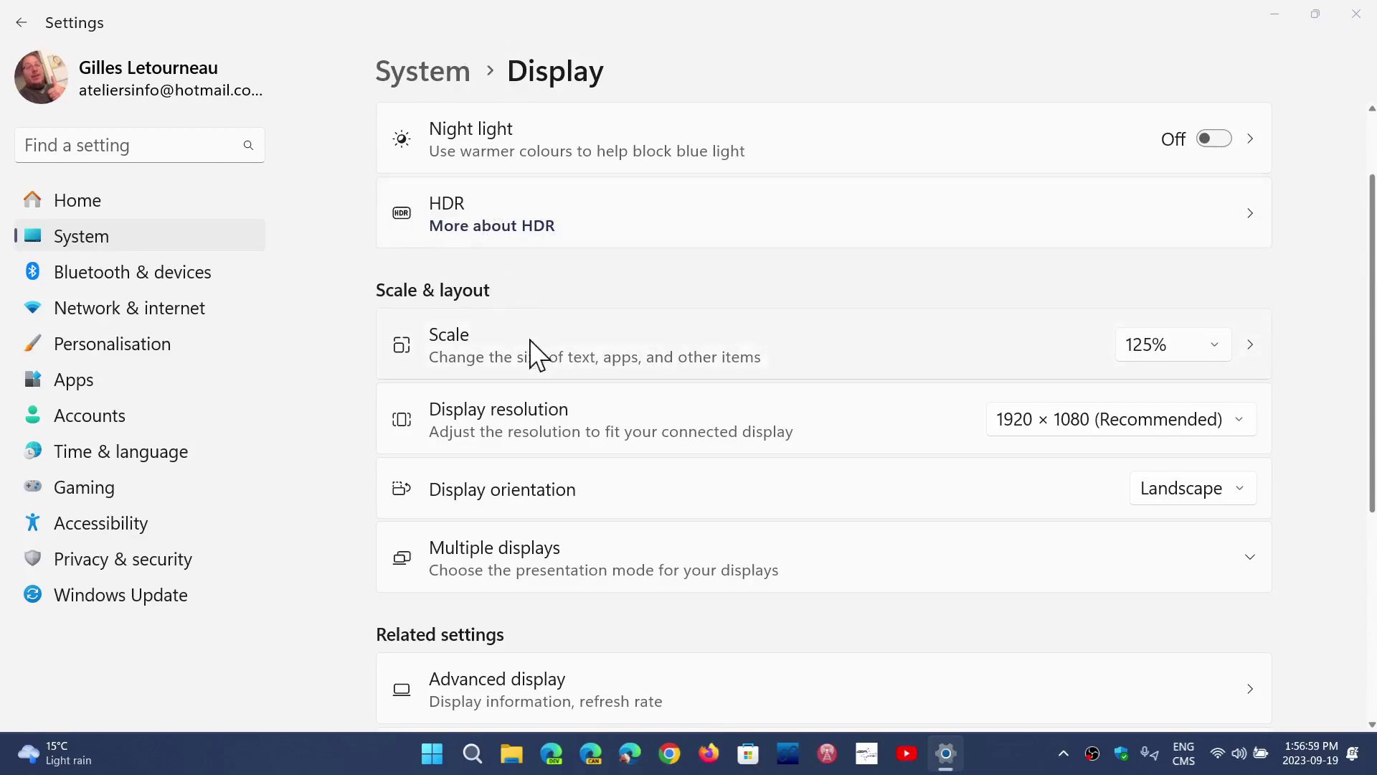
Step: Increase the accessibility text size to slightly past the middle of its range and apply it
left_click(552, 346)
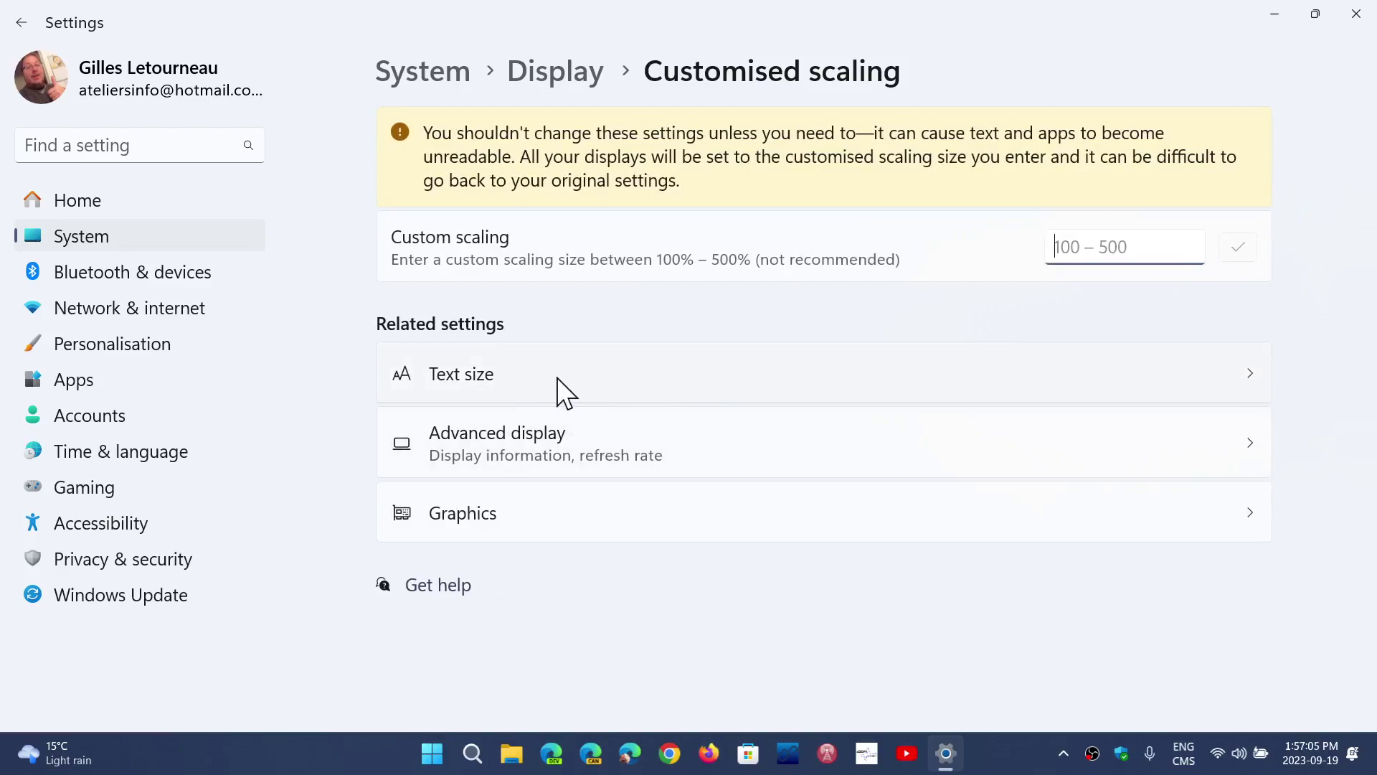
left_click(557, 378)
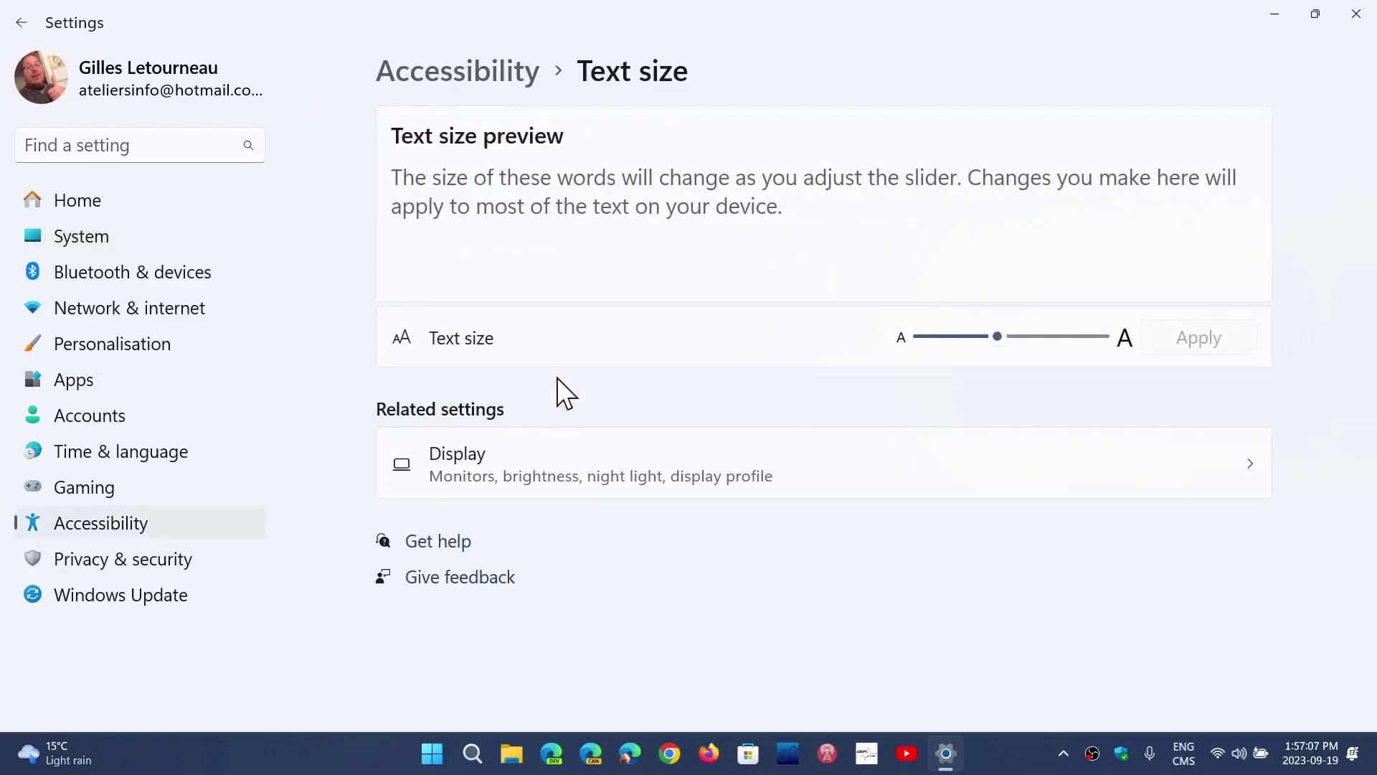
left_click(1020, 336)
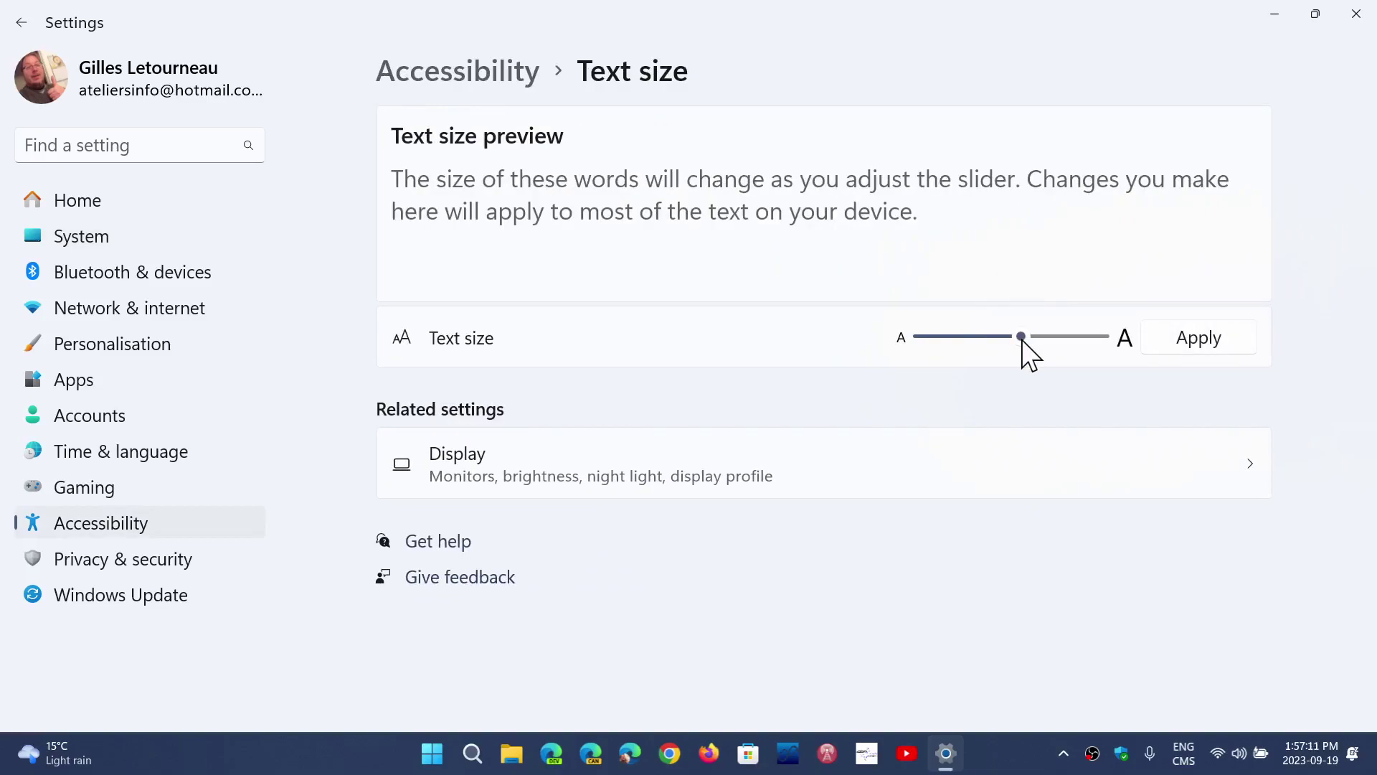
left_click(1198, 346)
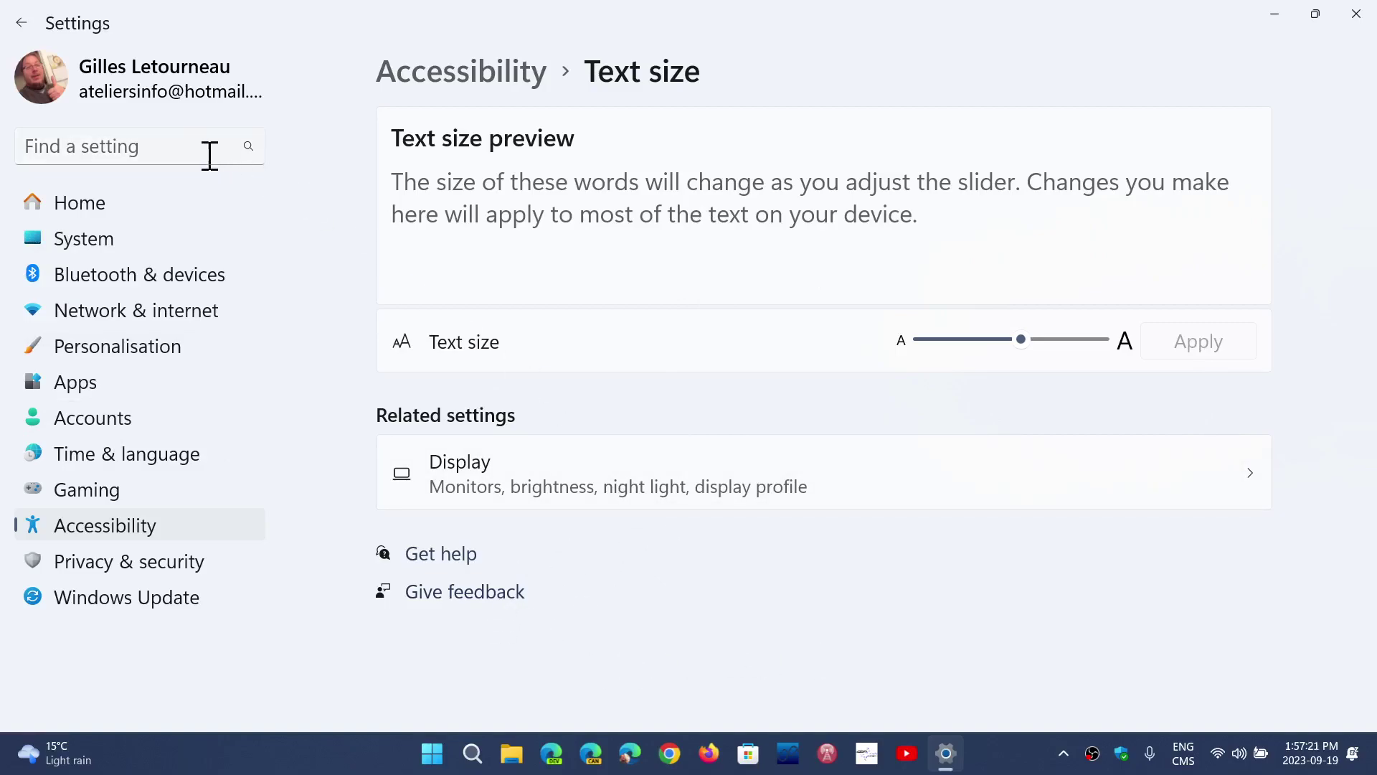
Step: Look through the System settings page to examine the enlarged text
left_click(114, 241)
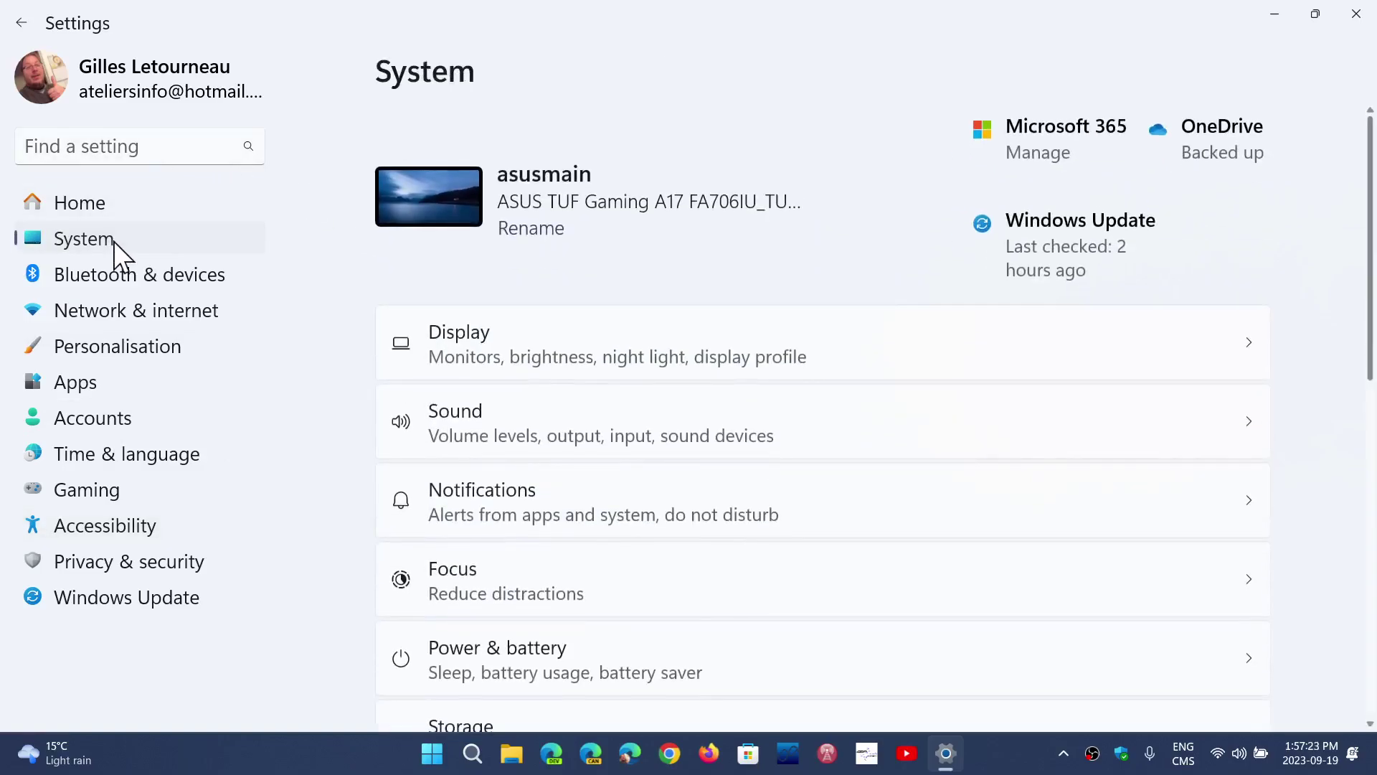
scroll(741, 344, "down", 6)
scroll(738, 354, "up", 6)
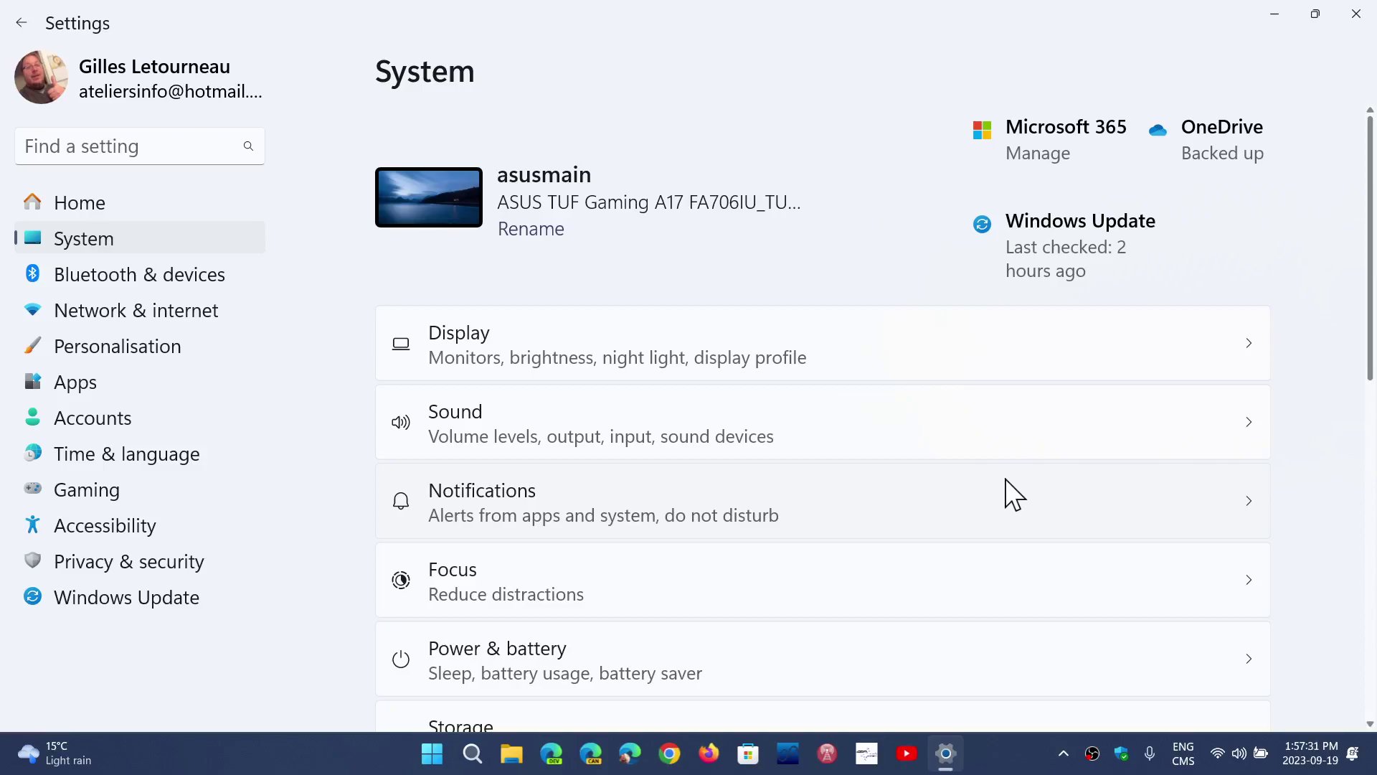
Step: Open Task Manager to check its text size, and close both Task Manager and Settings
right_click(441, 751)
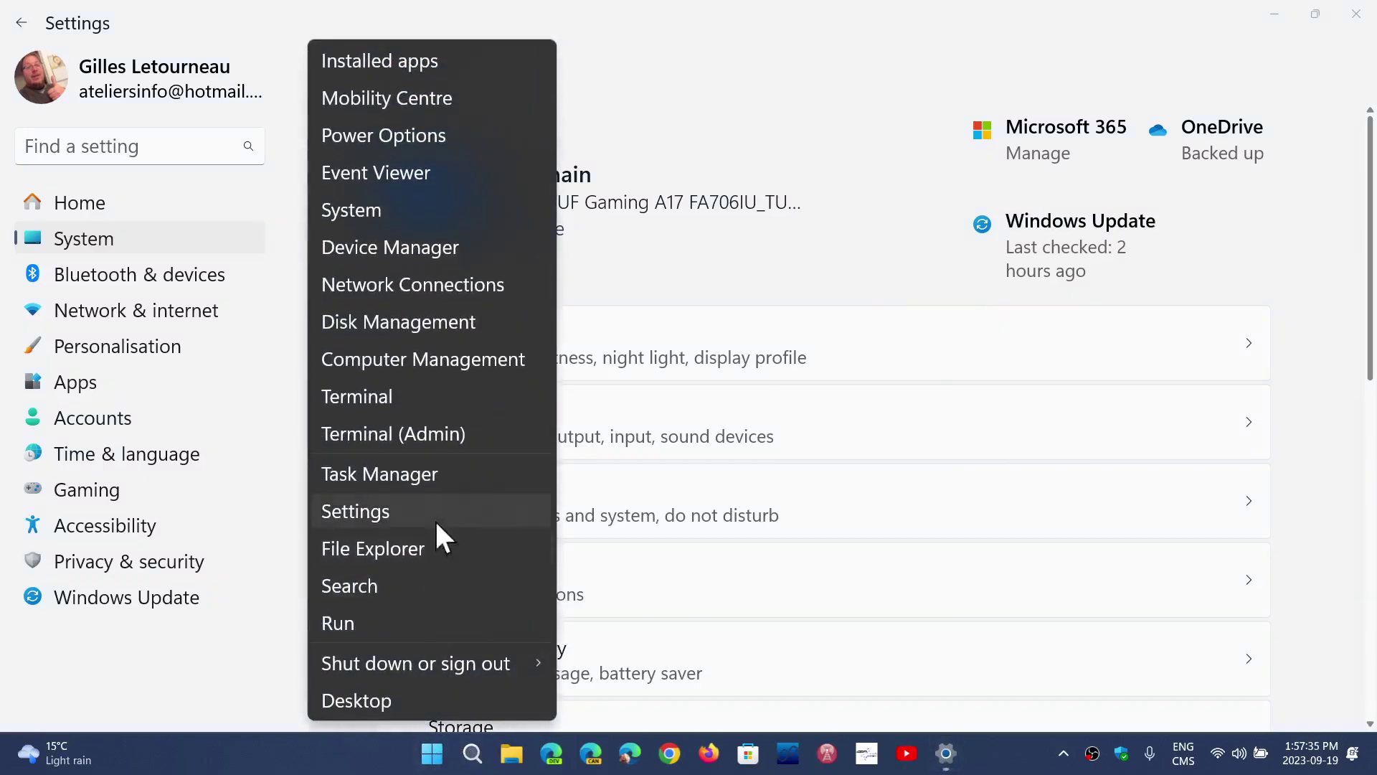
left_click(455, 466)
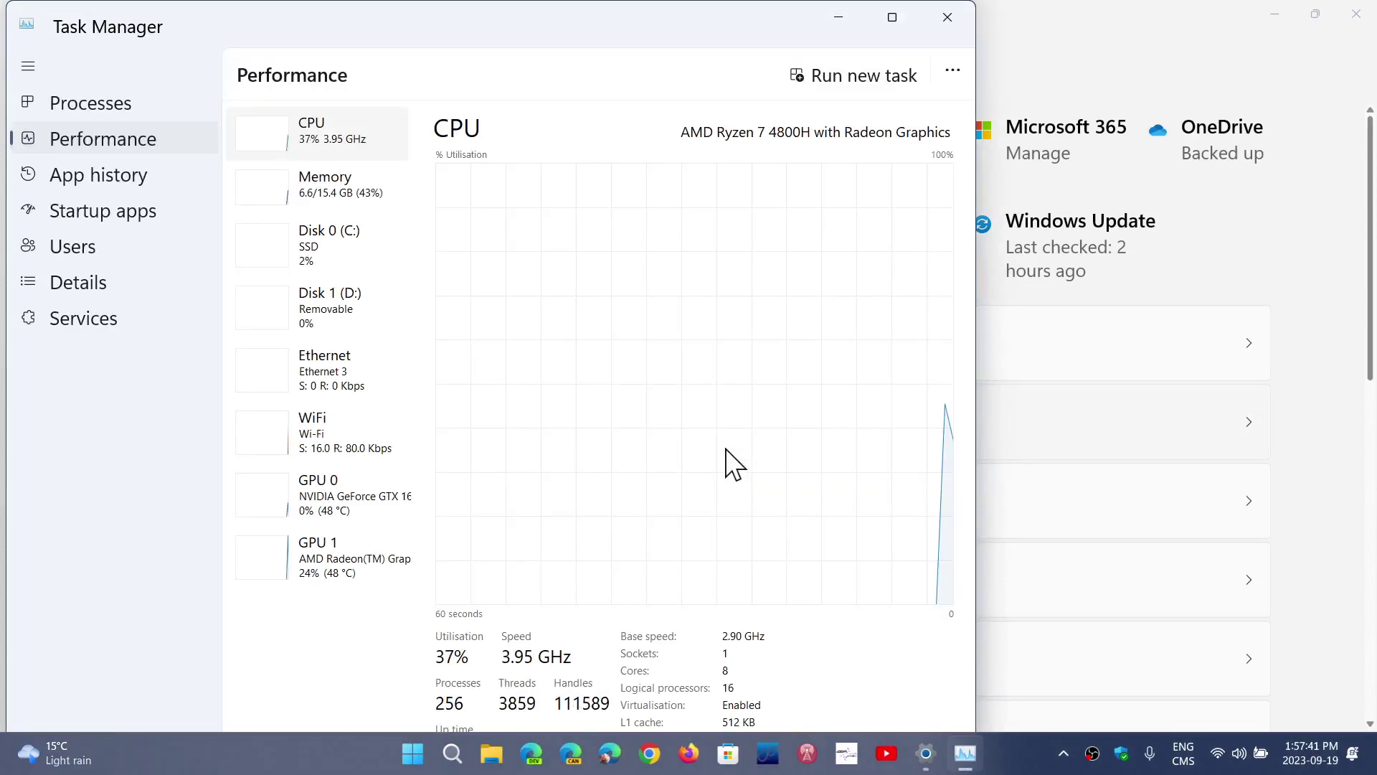
left_click(956, 19)
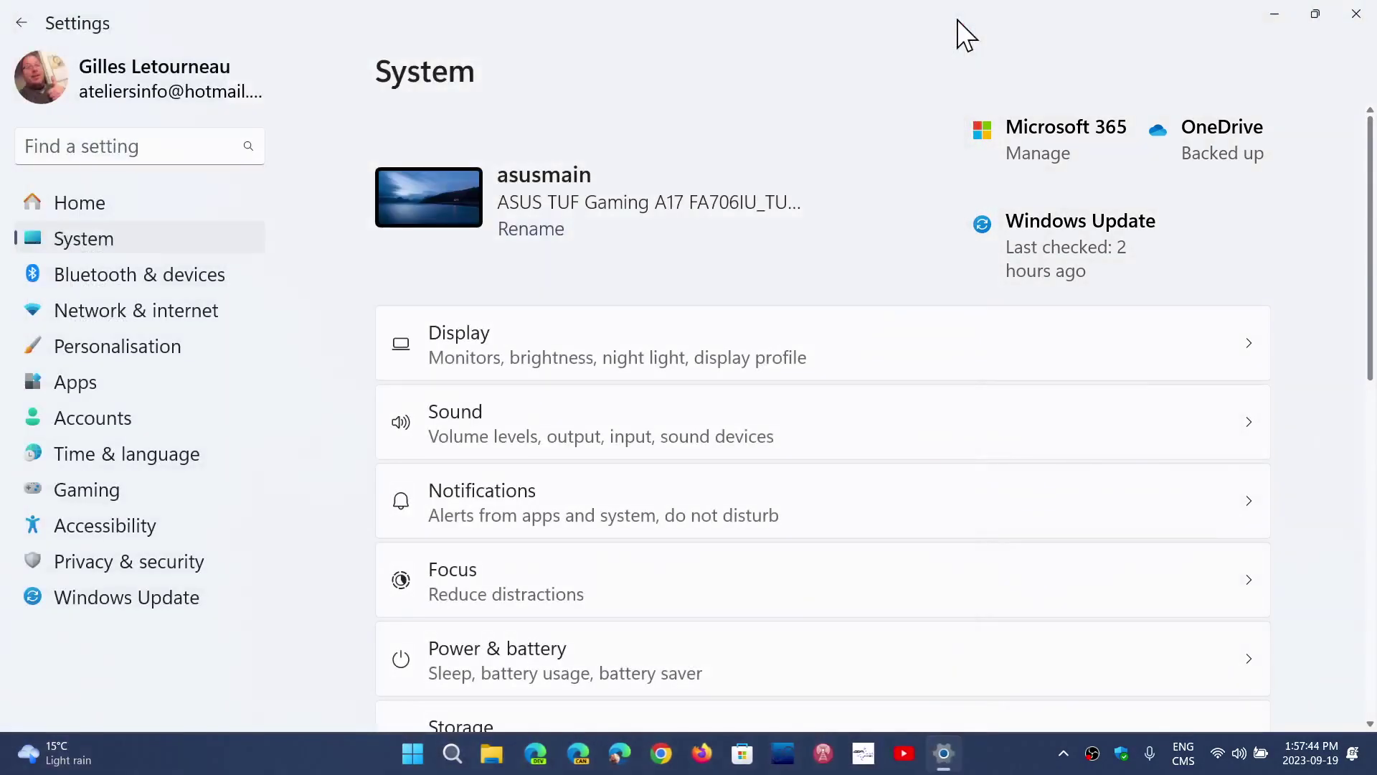
left_click(1356, 14)
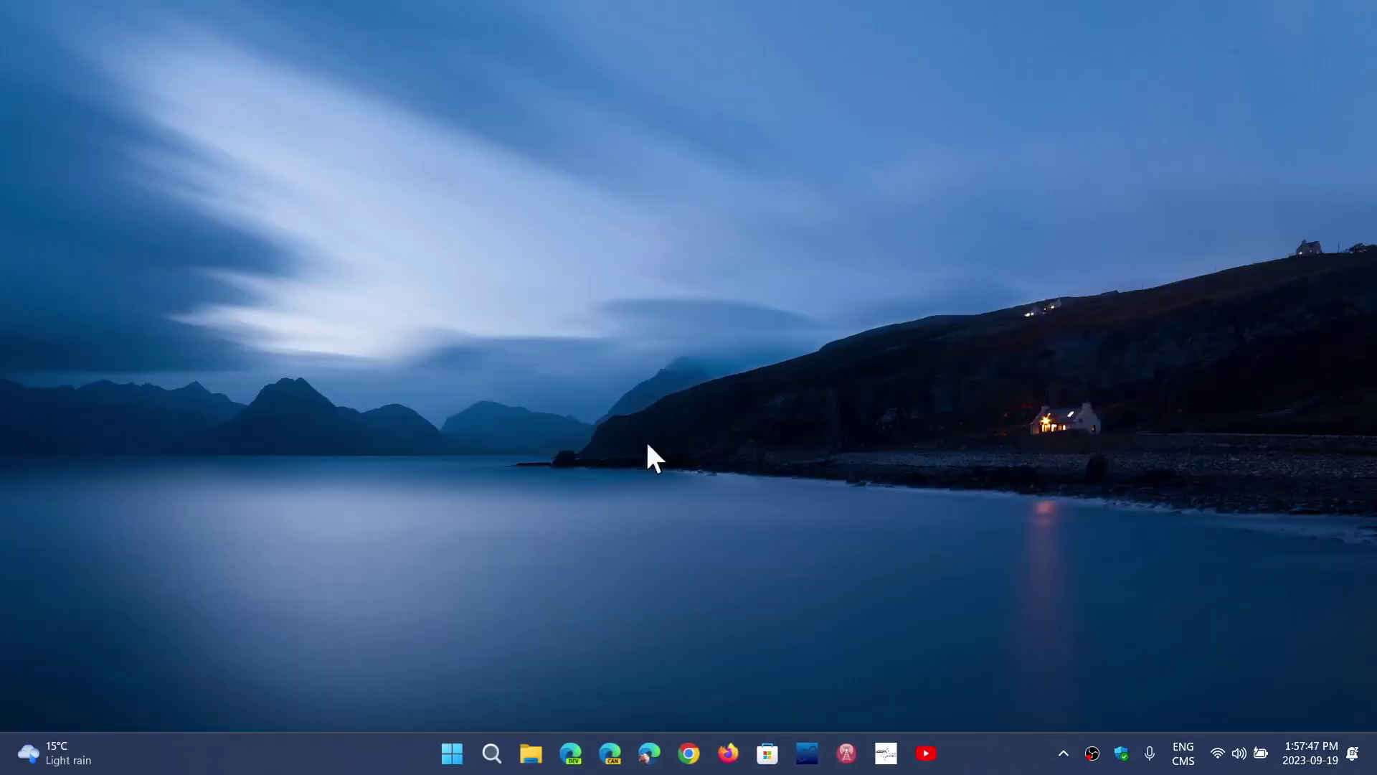
Step: Switch to Chrome and zoom the spaceweather.com page out to 75%
left_click(690, 755)
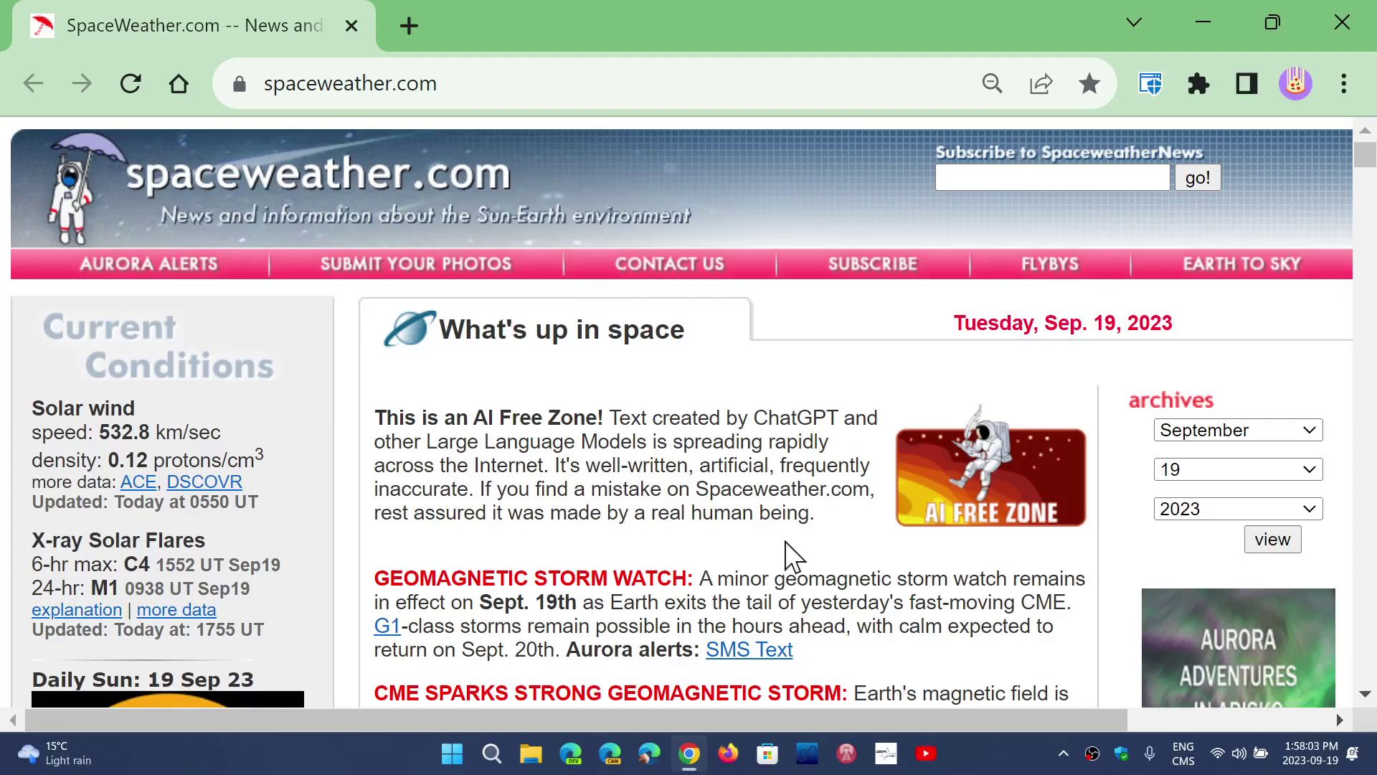
key("ctrl+minus")
key("ctrl+minus")
key("ctrl+minus")
key("ctrl+minus")
key("ctrl+minus")
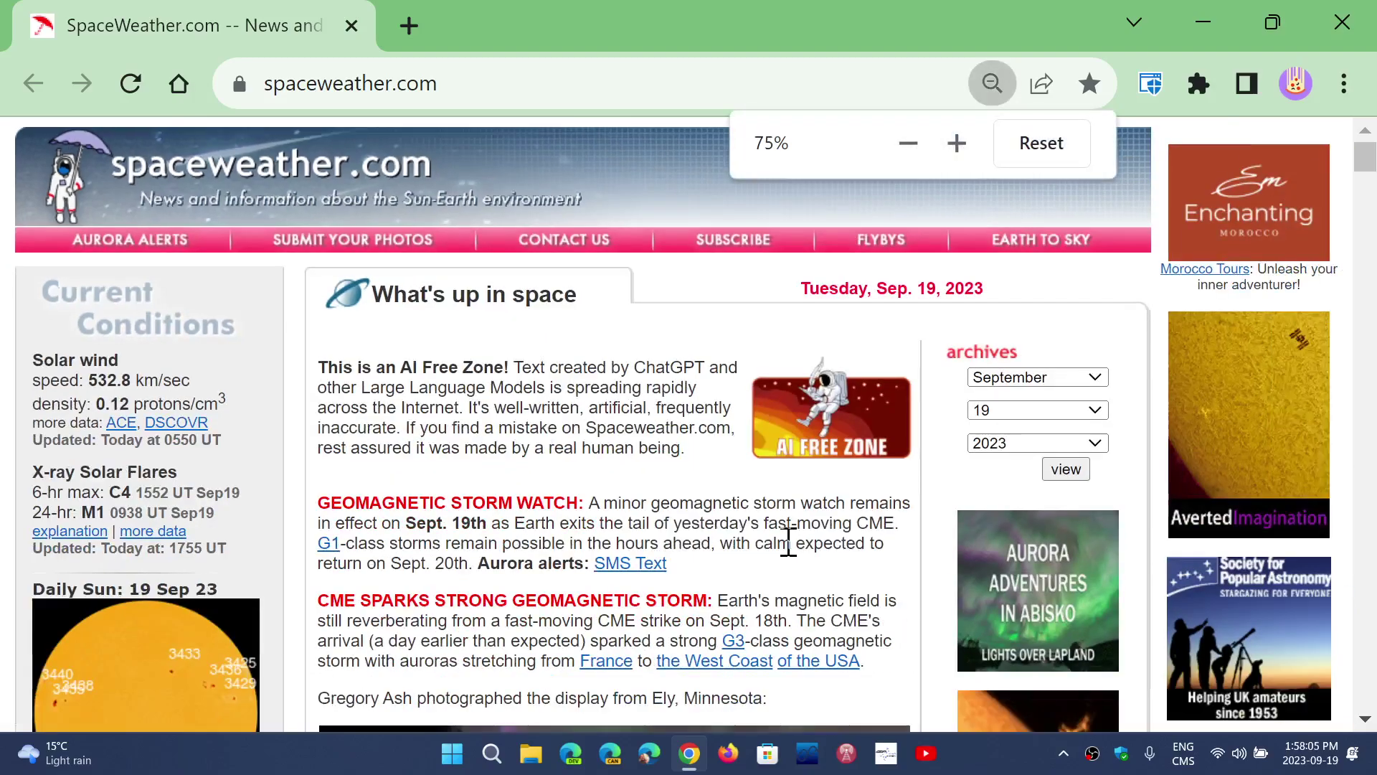
Step: Zoom in on the spaceweather.com page to enlarge its content
key("ctrl+plus")
key("ctrl+plus")
key("ctrl+plus")
key("ctrl+plus")
key("ctrl+plus")
key("ctrl+plus")
key("ctrl+plus")
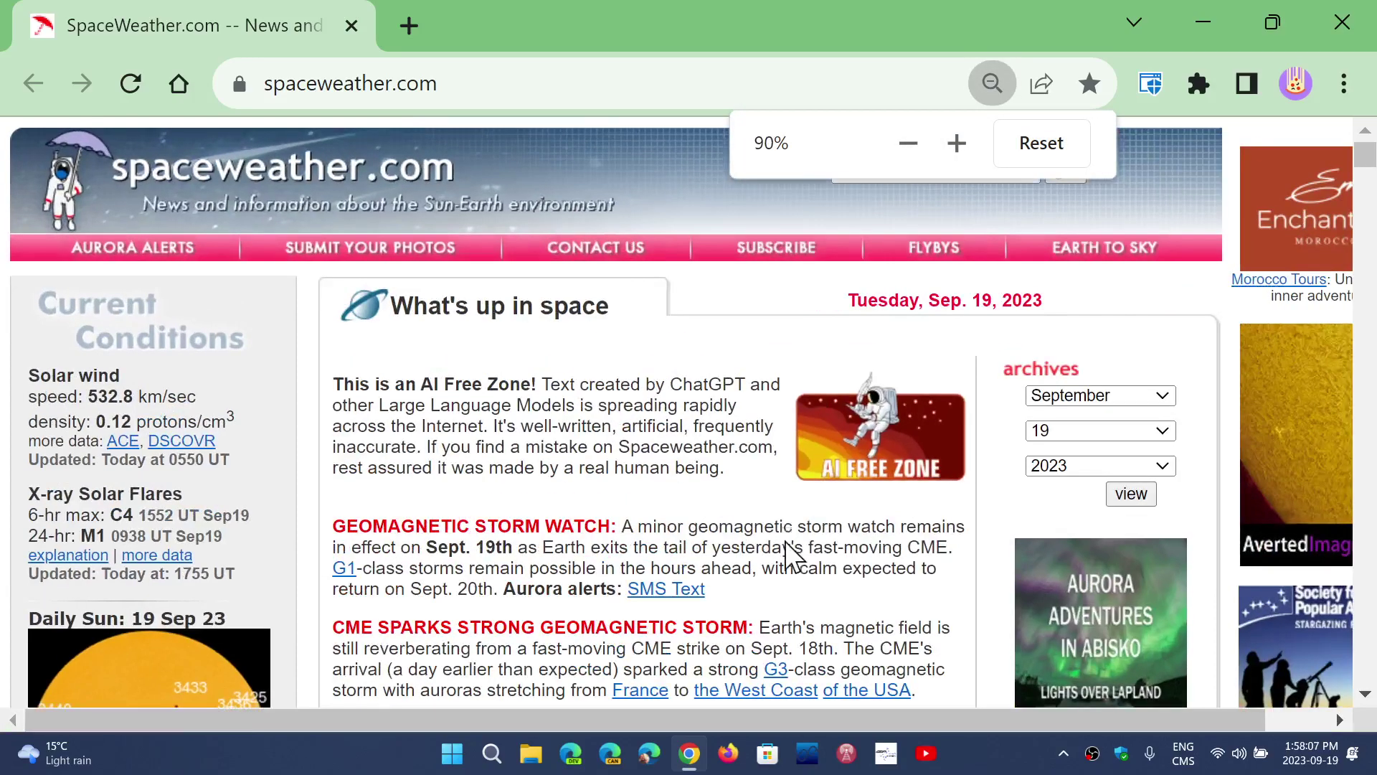
Step: Reduce the page zoom to 90% and close the browser
key("ctrl+minus")
key("ctrl+minus")
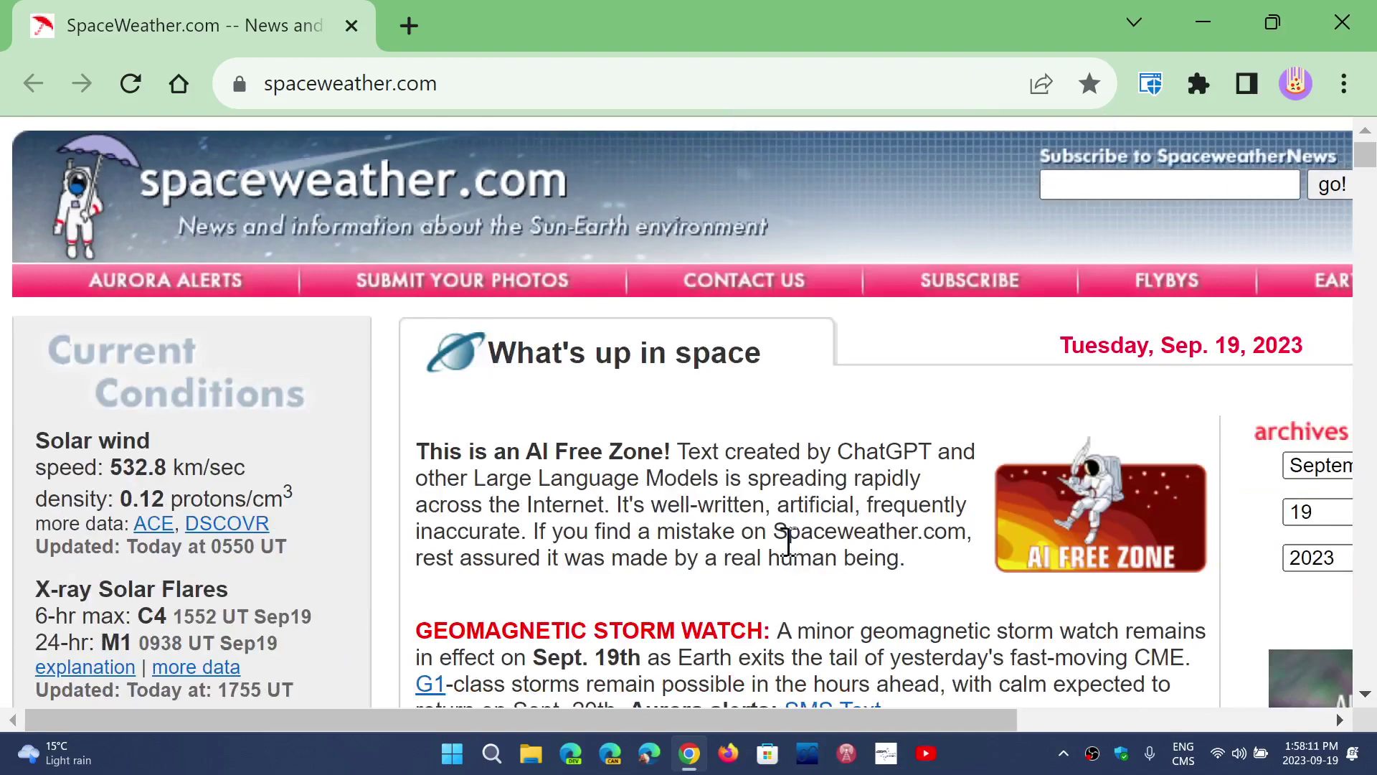
key("ctrl+minus")
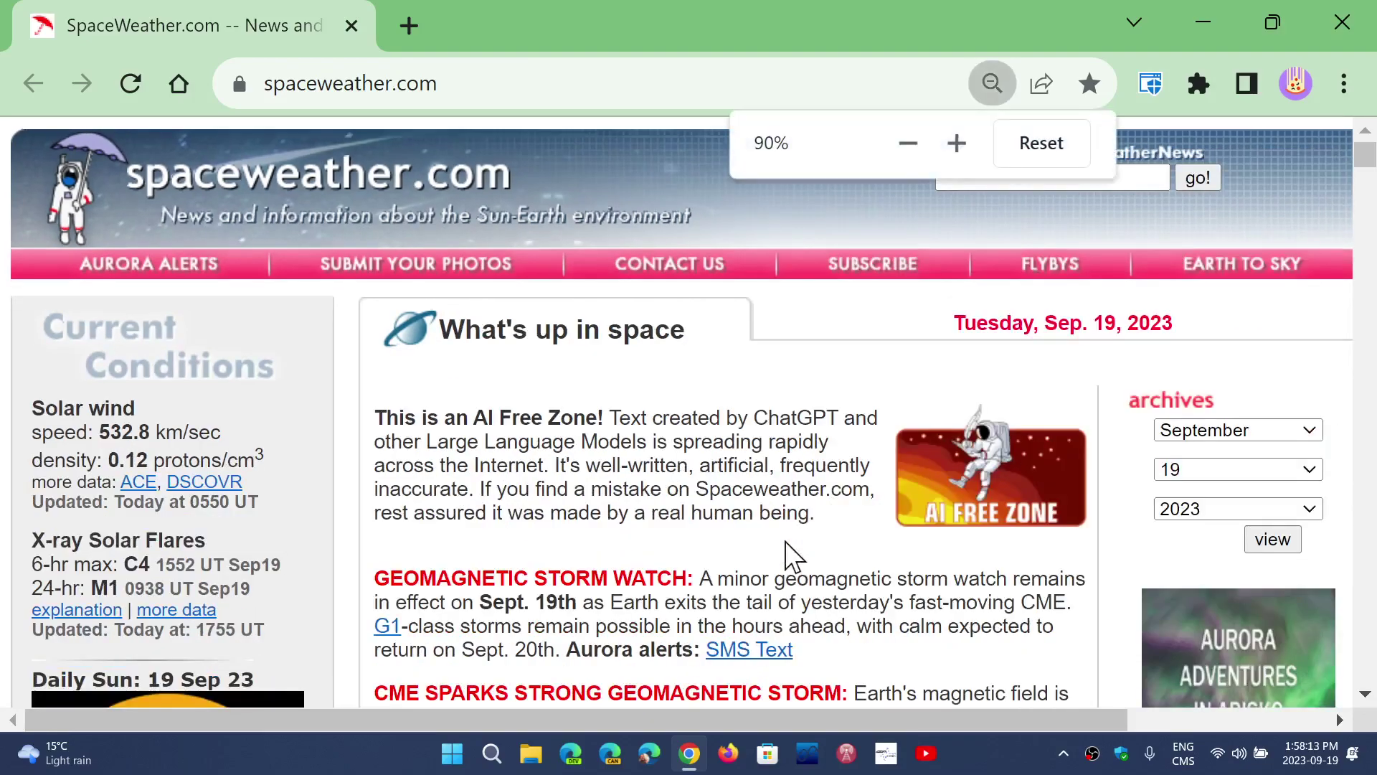
left_click(1366, 23)
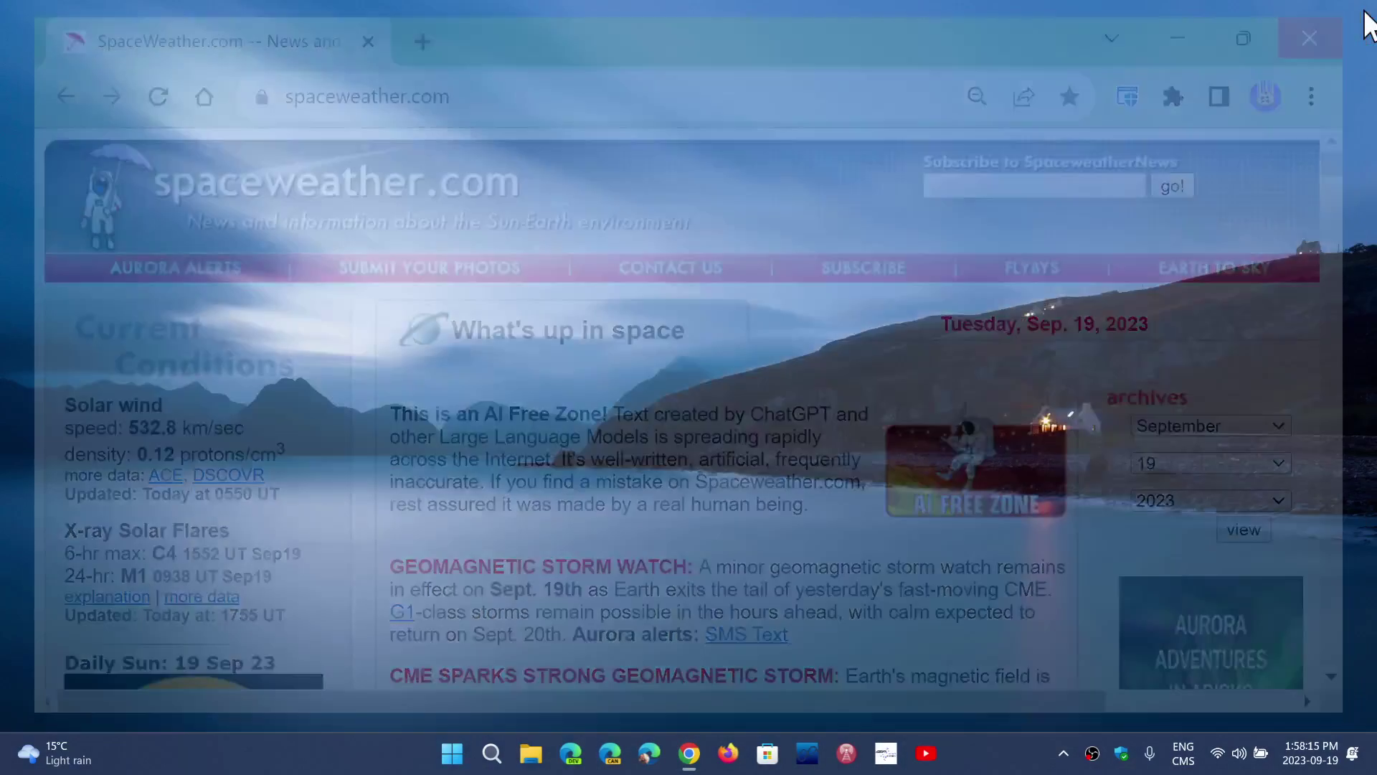